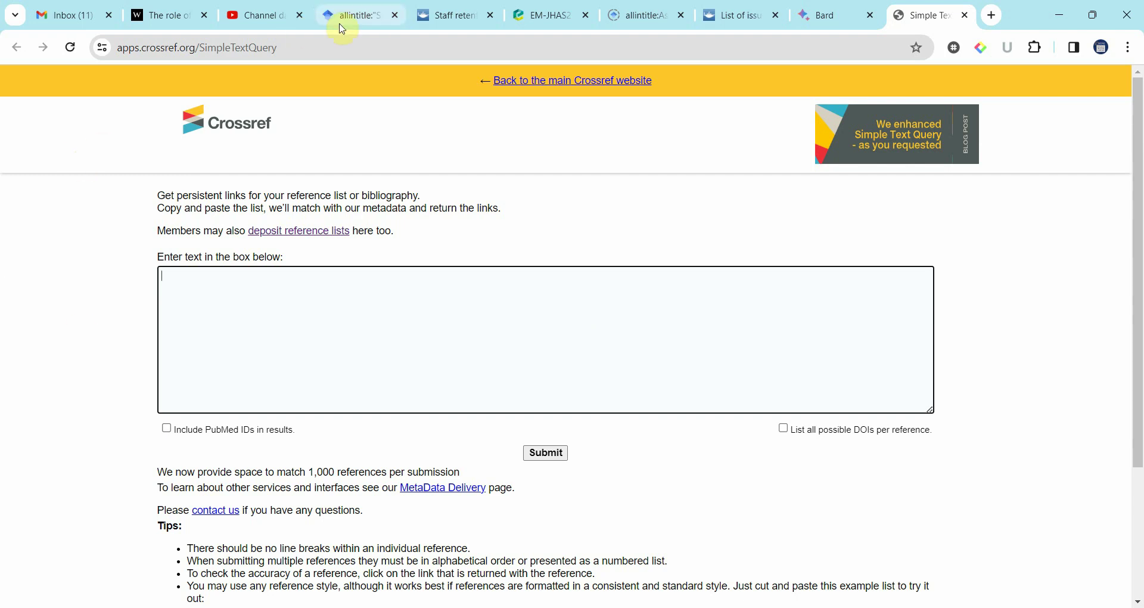
Turn on 'List all possible DOIs per reference' on the Crossref Simple Text Query page.
{"action": "left_click", "coordinate": [302, 46]}
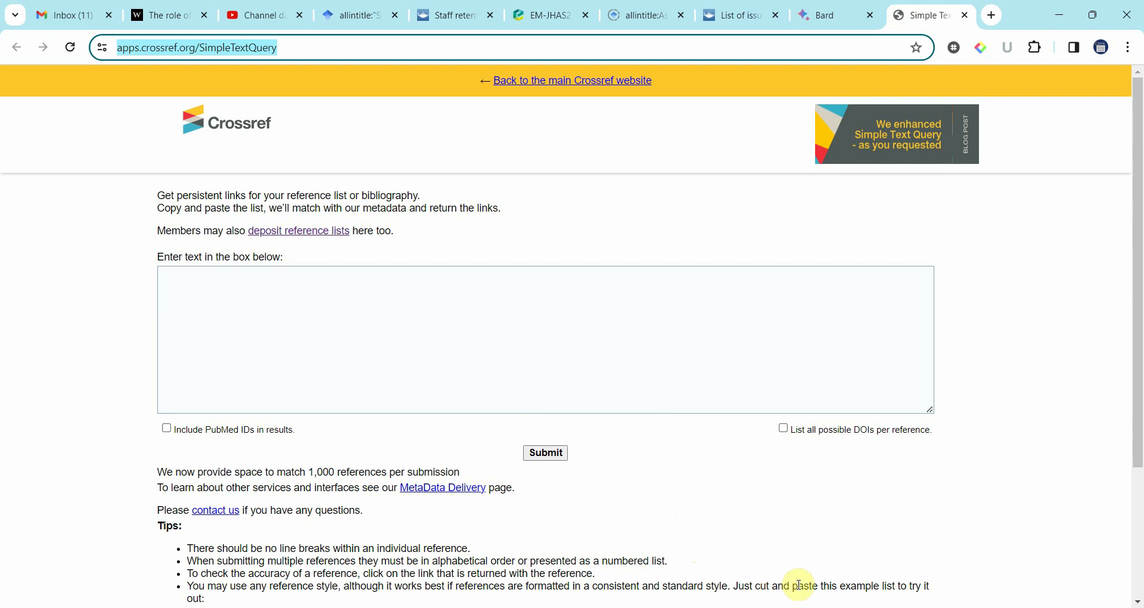
{"action": "left_click", "coordinate": [783, 427]}
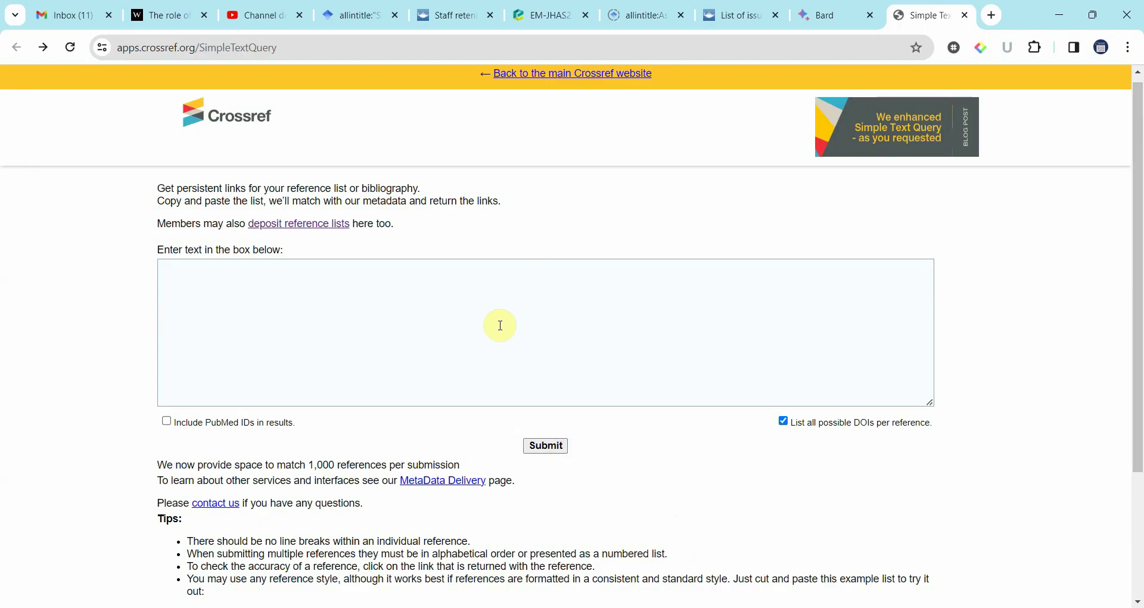
In the Word manuscript, put the cursor at the start of the Adel reference.
{"action": "key", "text": "alt+Tab"}
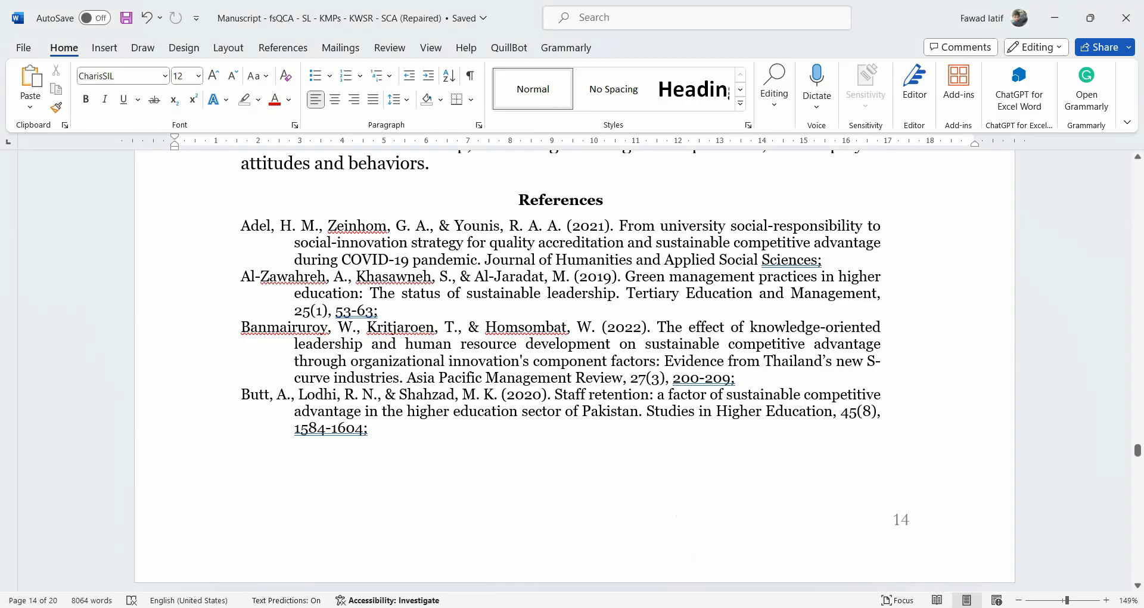
{"action": "scroll", "coordinate": [557, 324], "scroll_direction": "up", "scroll_amount": 2}
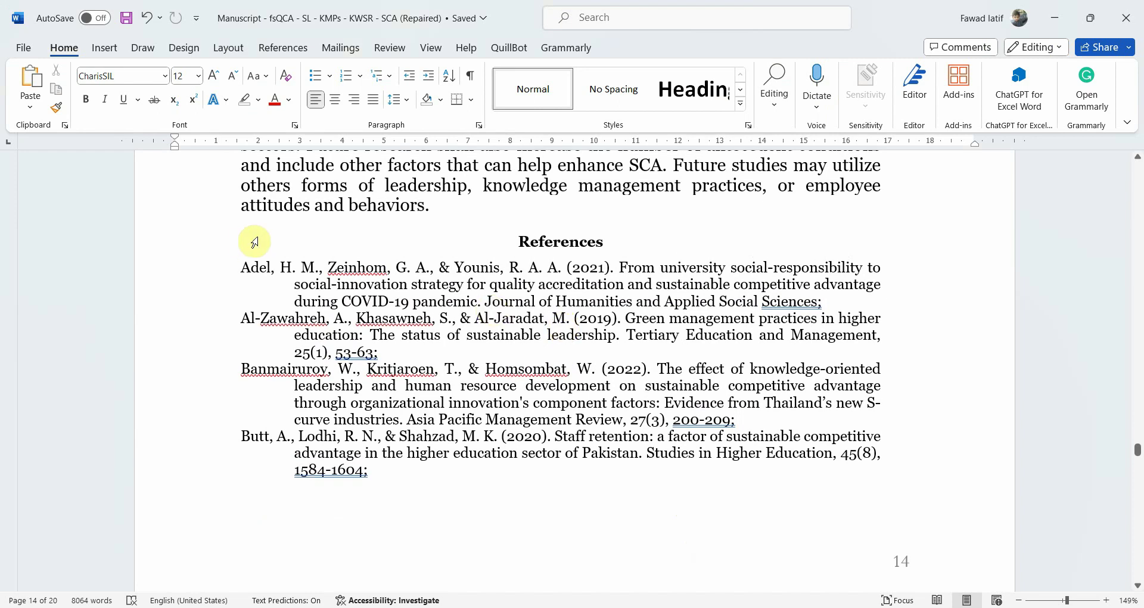
{"action": "left_click", "coordinate": [244, 281]}
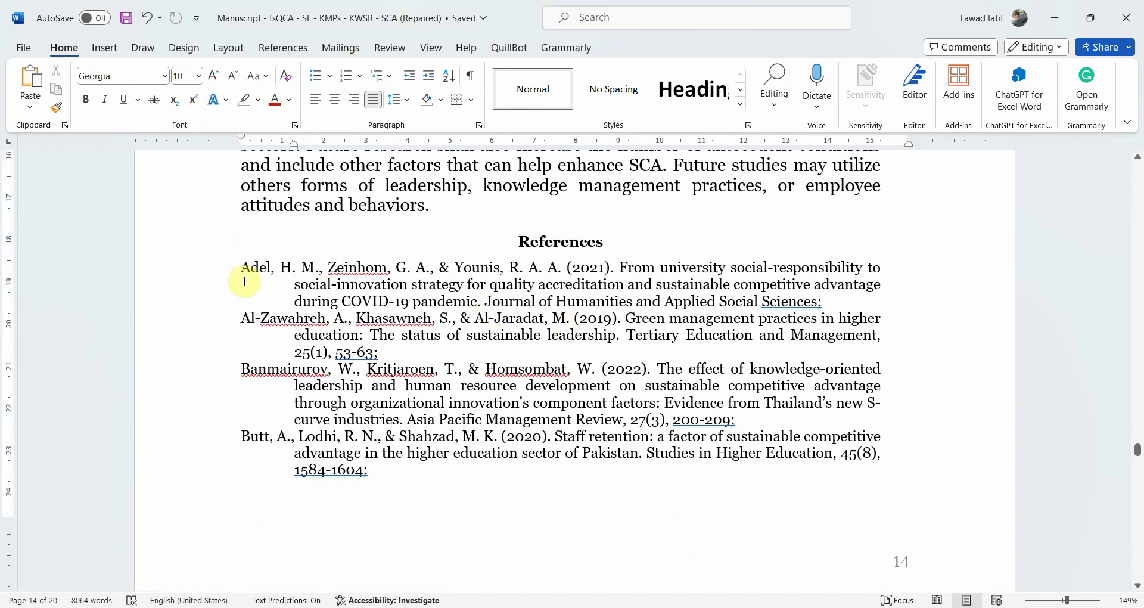
{"action": "key", "text": "shift+Left"}
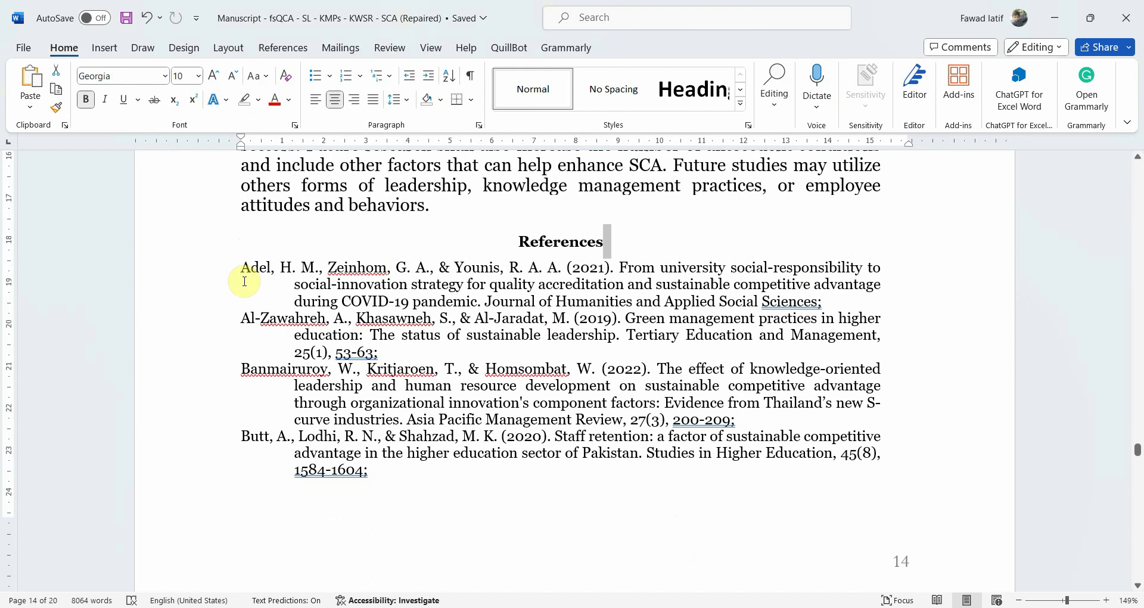
{"action": "key", "text": "Down"}
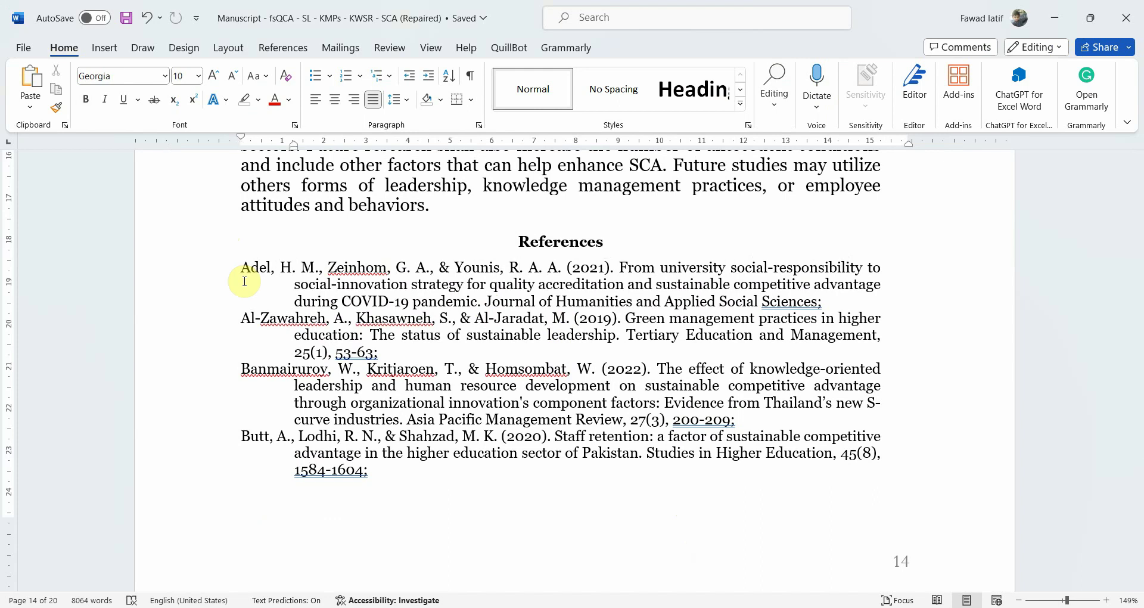
Select the reference entries from Adel down through the Xu entry.
{"action": "key", "text": "shift+Down"}
{"action": "key", "text": "shift+Down"}
{"action": "key", "text": "shift+Down"}
{"action": "key", "text": "shift+Down"}
{"action": "key", "text": "shift+Down"}
{"action": "key", "text": "shift+Down"}
{"action": "key", "text": "shift+Down"}
{"action": "key", "text": "shift+Down"}
{"action": "key", "text": "shift+Down"}
{"action": "key", "text": "shift+Down"}
{"action": "key", "text": "shift+Down"}
{"action": "key", "text": "shift+Down"}
{"action": "key", "text": "shift+Down"}
{"action": "key", "text": "shift+Down"}
{"action": "key", "text": "shift+Down"}
{"action": "key", "text": "shift+Down"}
{"action": "key", "text": "shift+Down"}
{"action": "key", "text": "shift+Down"}
{"action": "key", "text": "shift+Down"}
{"action": "key", "text": "shift+Down"}
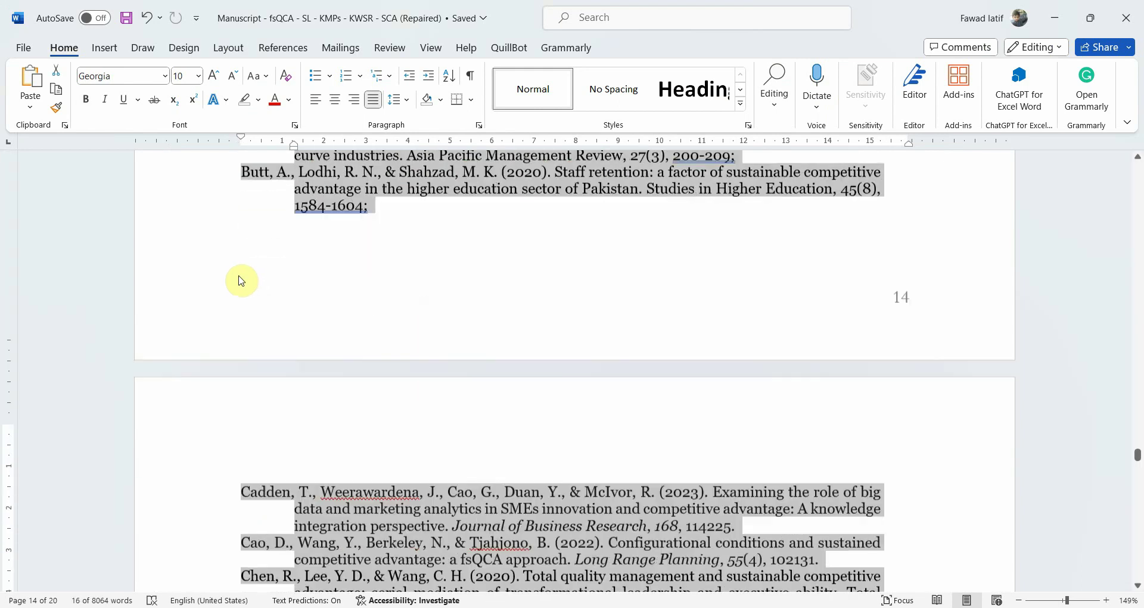
{"action": "key", "text": "shift+Down"}
{"action": "key", "text": "shift+Down"}
{"action": "key", "text": "shift+Down"}
{"action": "key", "text": "shift+Down"}
{"action": "key", "text": "shift+Down"}
{"action": "key", "text": "shift+Down"}
{"action": "key", "text": "shift+Down"}
{"action": "key", "text": "shift+Down"}
{"action": "key", "text": "shift+Down"}
{"action": "key", "text": "shift+Down"}
{"action": "key", "text": "shift+Down"}
{"action": "key", "text": "shift+Down"}
{"action": "key", "text": "shift+Down"}
{"action": "key", "text": "shift+Down"}
{"action": "key", "text": "shift+Down"}
{"action": "key", "text": "shift+Down"}
{"action": "key", "text": "shift+Down"}
{"action": "key", "text": "shift+Down"}
{"action": "key", "text": "shift+Down"}
{"action": "key", "text": "shift+Down"}
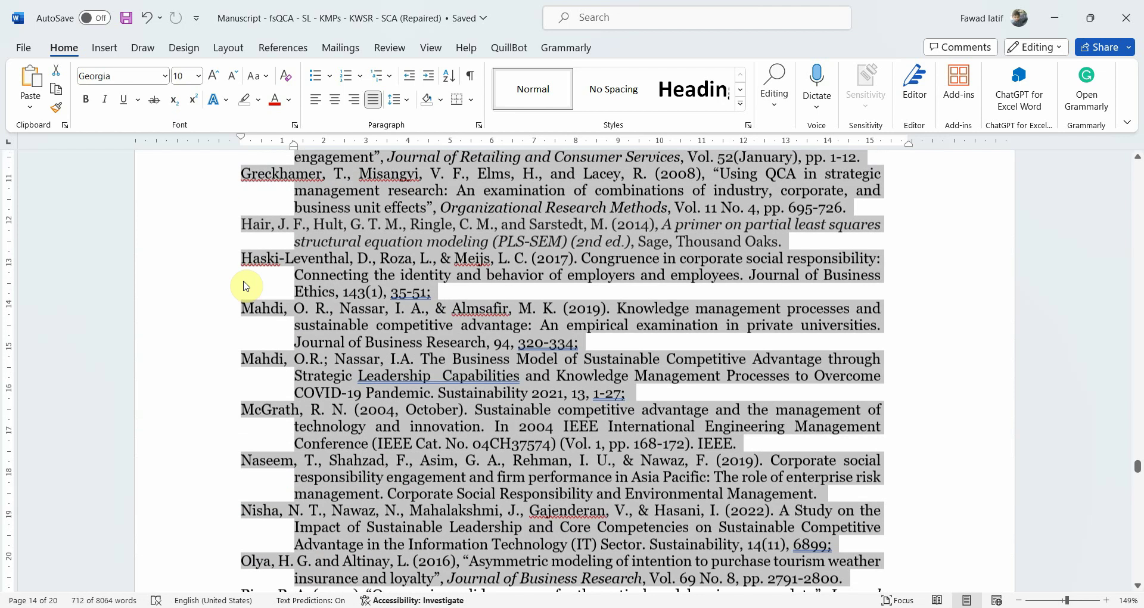
{"action": "key", "text": "shift+Down"}
{"action": "key", "text": "shift+Down"}
{"action": "key", "text": "shift+Down"}
{"action": "key", "text": "shift+Down"}
{"action": "key", "text": "shift+Down"}
{"action": "key", "text": "shift+Down"}
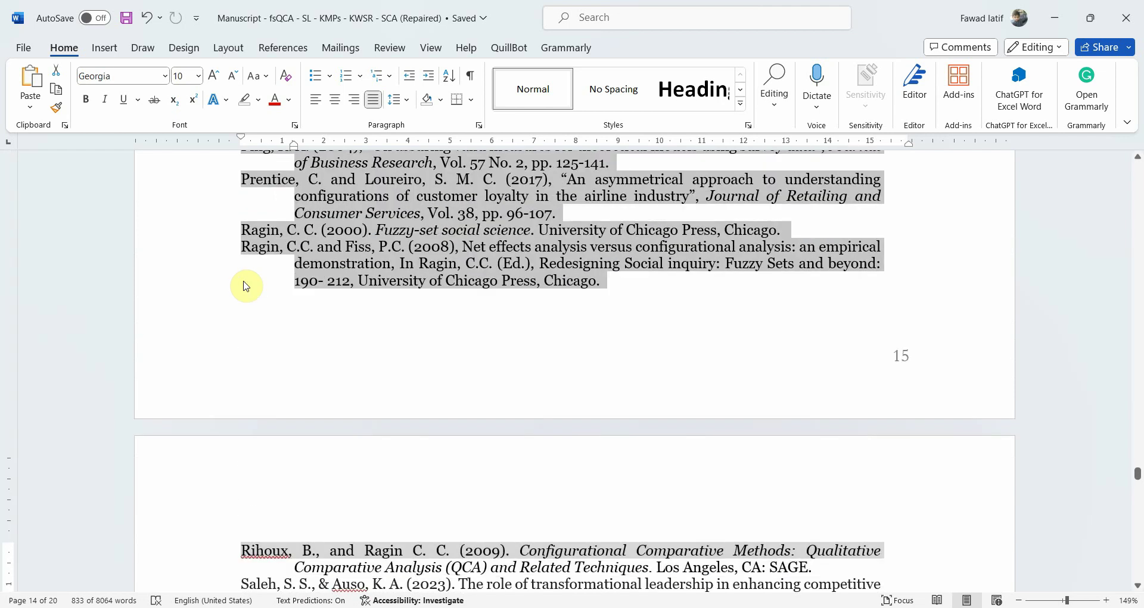
{"action": "key", "text": "shift+Up"}
{"action": "key", "text": "shift+Up"}
{"action": "key", "text": "shift+Up"}
{"action": "key", "text": "shift+Up"}
{"action": "key", "text": "shift+Up"}
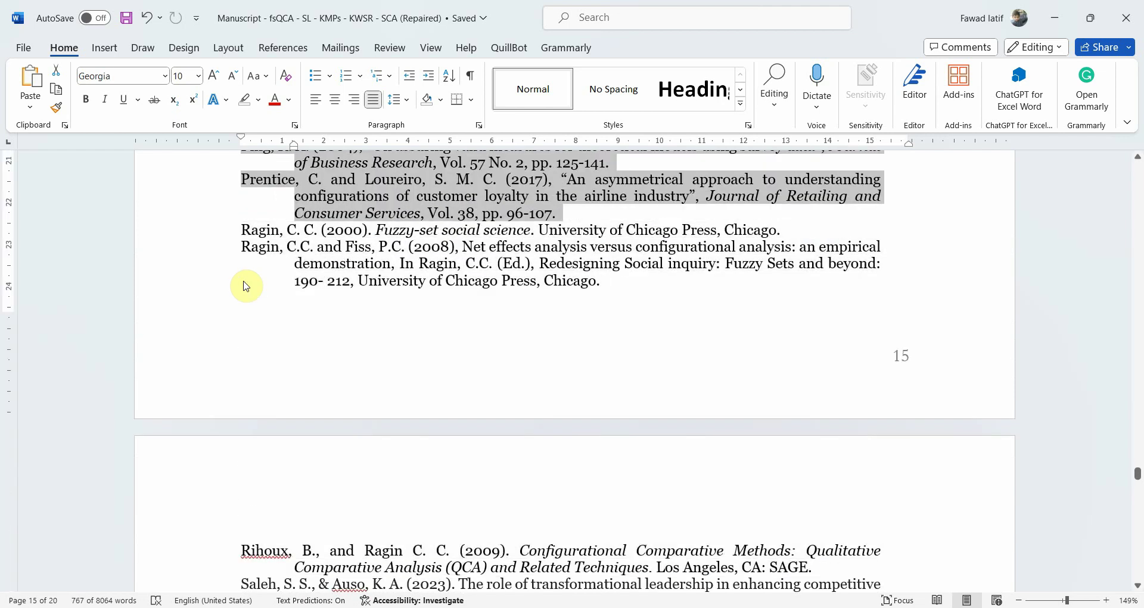
{"action": "key", "text": "shift+Down"}
{"action": "key", "text": "shift+Down"}
{"action": "key", "text": "shift+Down"}
{"action": "key", "text": "shift+Down"}
{"action": "key", "text": "shift+Down"}
{"action": "key", "text": "shift+Down"}
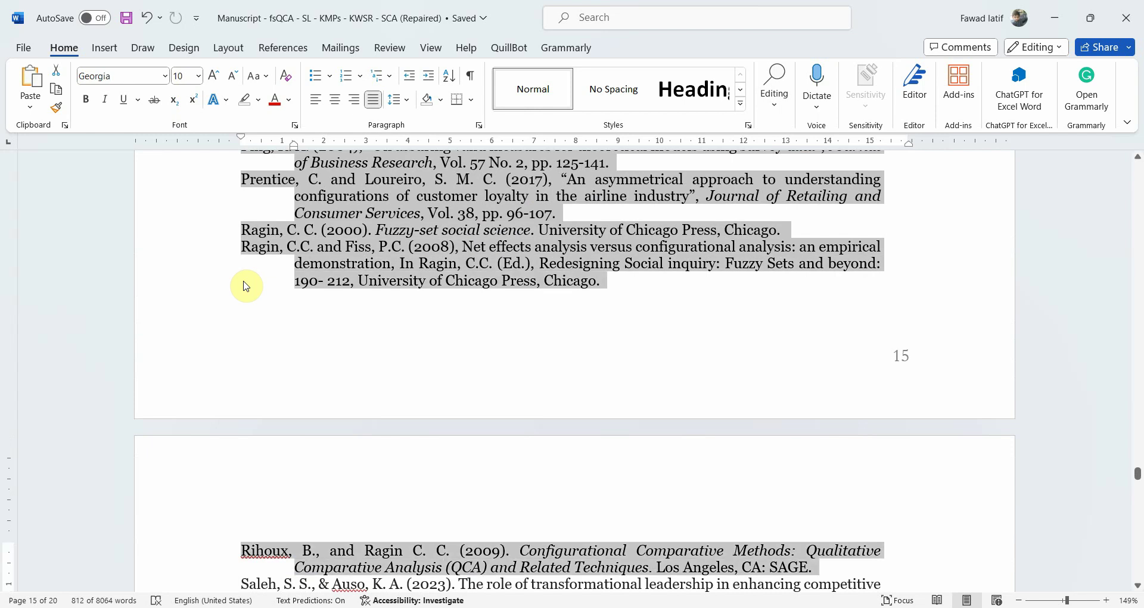
{"action": "key", "text": "shift+Down"}
{"action": "key", "text": "shift+Down"}
{"action": "key", "text": "shift+Down"}
{"action": "key", "text": "shift+Down"}
{"action": "key", "text": "shift+Down"}
{"action": "key", "text": "shift+Down"}
{"action": "key", "text": "shift+Down"}
{"action": "key", "text": "shift+Down"}
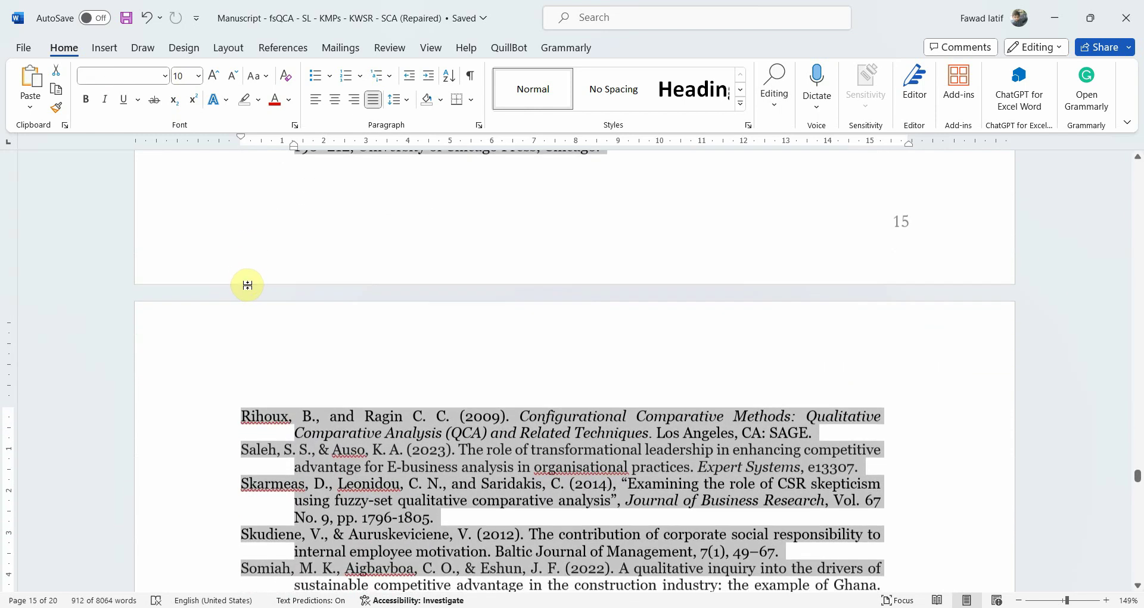
{"action": "key", "text": "shift+Down"}
{"action": "key", "text": "shift+Down"}
{"action": "key", "text": "shift+Down"}
{"action": "key", "text": "shift+Down"}
{"action": "key", "text": "shift+Down"}
{"action": "key", "text": "shift+Up"}
{"action": "key", "text": "shift+Up"}
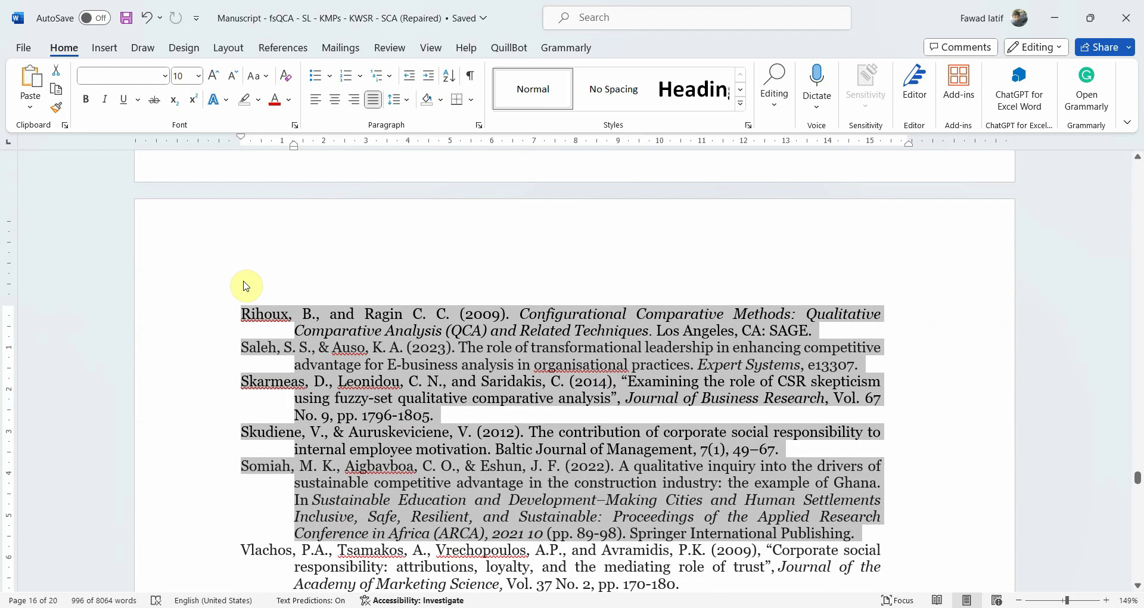
{"action": "key", "text": "shift+Down"}
{"action": "key", "text": "shift+Down"}
{"action": "key", "text": "shift+Down"}
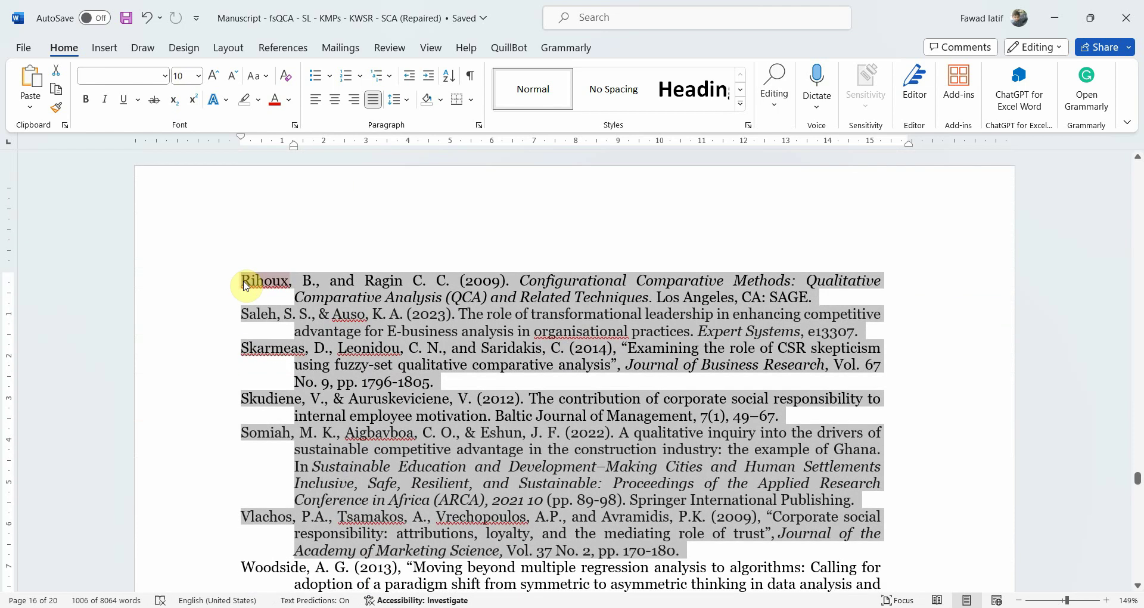
{"action": "key", "text": "shift+Down"}
{"action": "key", "text": "shift+Down"}
{"action": "key", "text": "shift+Down"}
{"action": "key", "text": "shift+Down"}
{"action": "key", "text": "shift+Down"}
{"action": "key", "text": "shift+Down"}
{"action": "key", "text": "shift+Down"}
{"action": "key", "text": "shift+Down"}
{"action": "key", "text": "shift+Down"}
{"action": "key", "text": "shift+Down"}
{"action": "key", "text": "shift+Down"}
{"action": "key", "text": "shift+Down"}
{"action": "key", "text": "shift+Down"}
{"action": "key", "text": "shift+Down"}
{"action": "key", "text": "shift+Down"}
{"action": "key", "text": "shift+Down"}
{"action": "key", "text": "shift+Down"}
{"action": "key", "text": "shift+Down"}
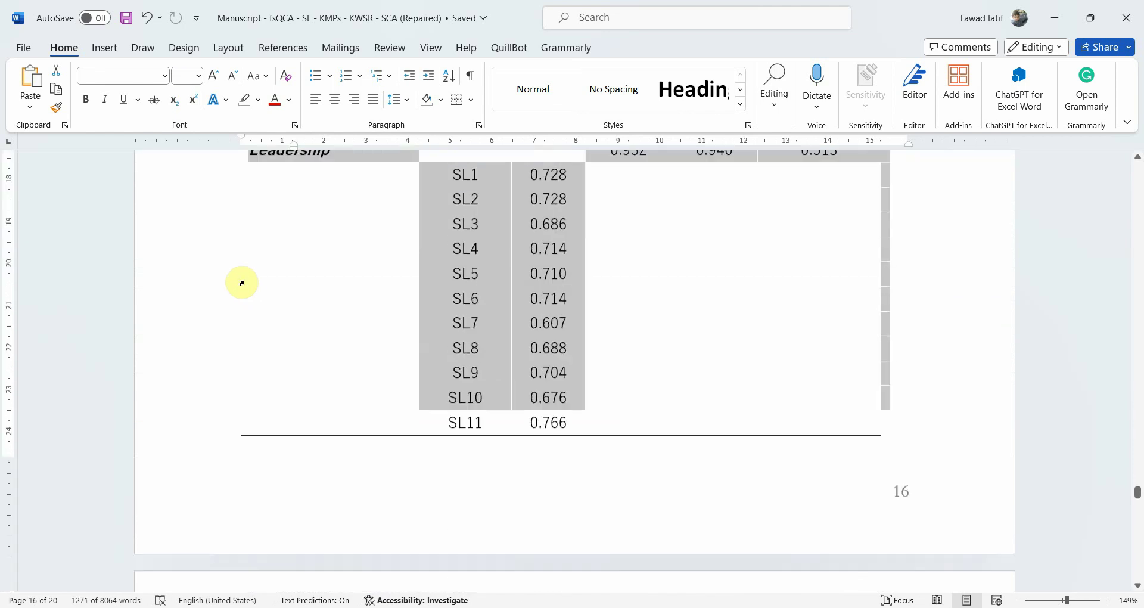
{"action": "key", "text": "shift+Up"}
{"action": "key", "text": "shift+Up"}
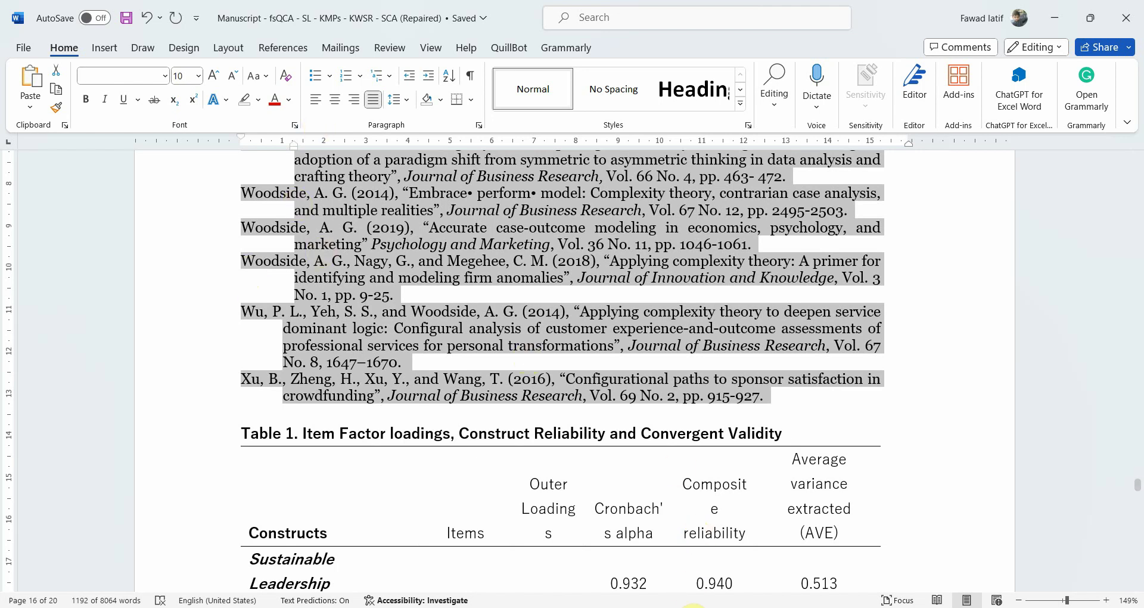
Paste the Adel-through-Xu reference list into the Crossref query box and check it.
{"action": "mouse_move", "coordinate": [638, 603]}
{"action": "left_click", "coordinate": [637, 539]}
{"action": "left_click", "coordinate": [314, 322]}
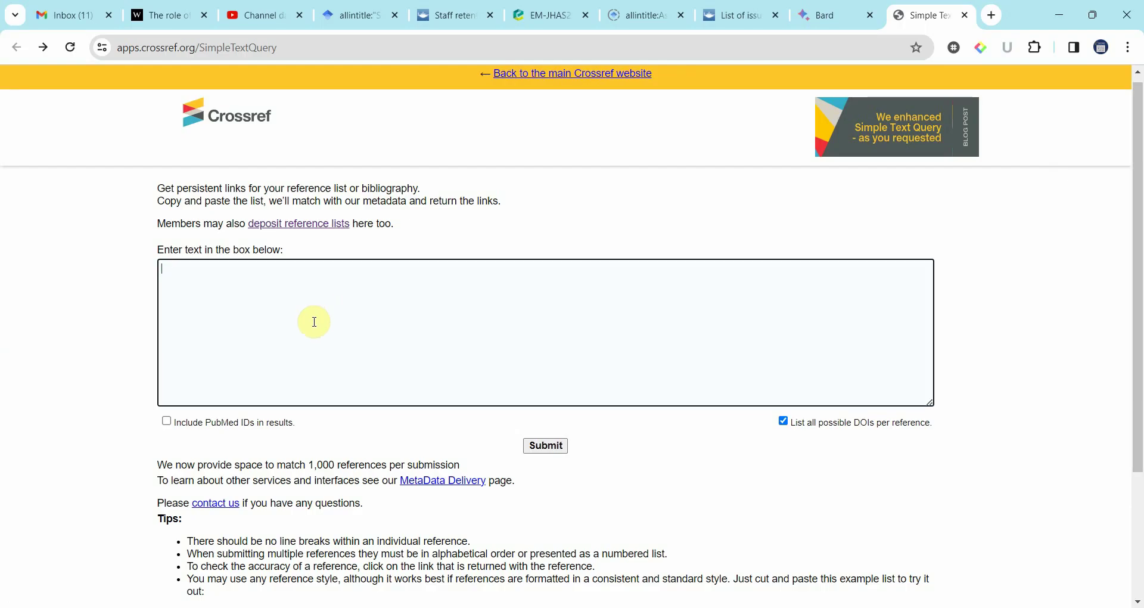
{"action": "key", "text": "ctrl+v"}
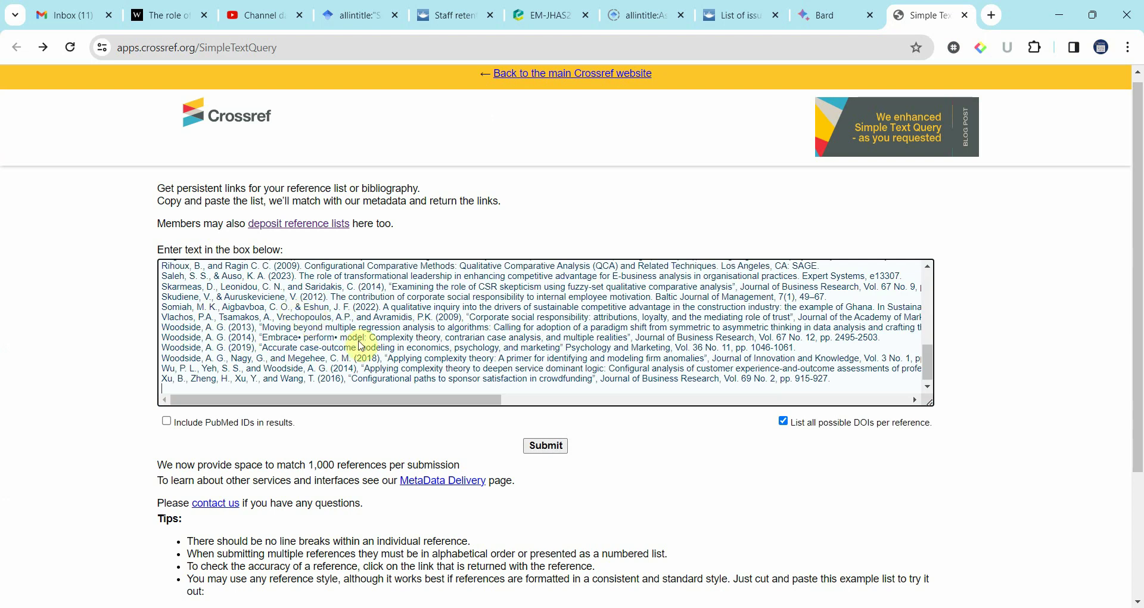
{"action": "scroll", "coordinate": [316, 451], "scroll_direction": "down", "scroll_amount": 2}
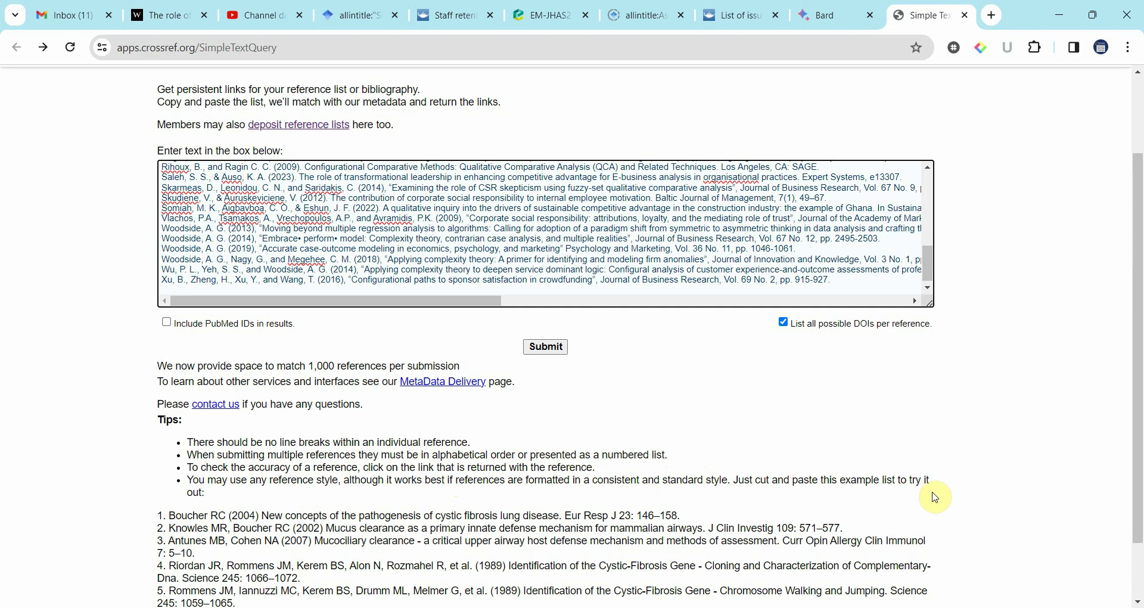
{"action": "scroll", "coordinate": [137, 542], "scroll_direction": "down", "scroll_amount": 1}
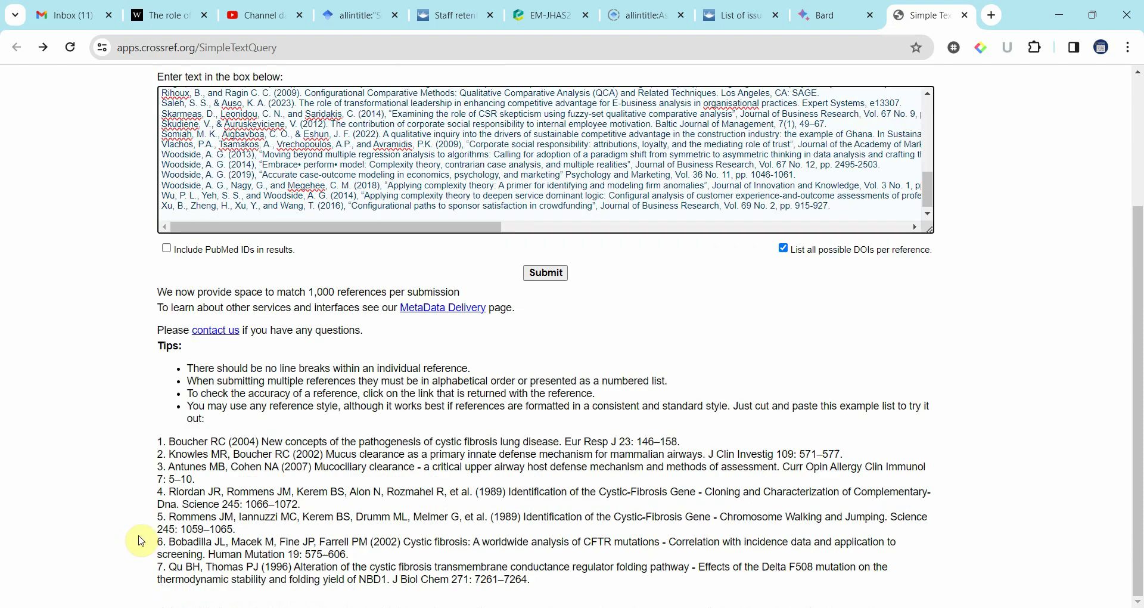
{"action": "scroll", "coordinate": [298, 464], "scroll_direction": "up", "scroll_amount": 2}
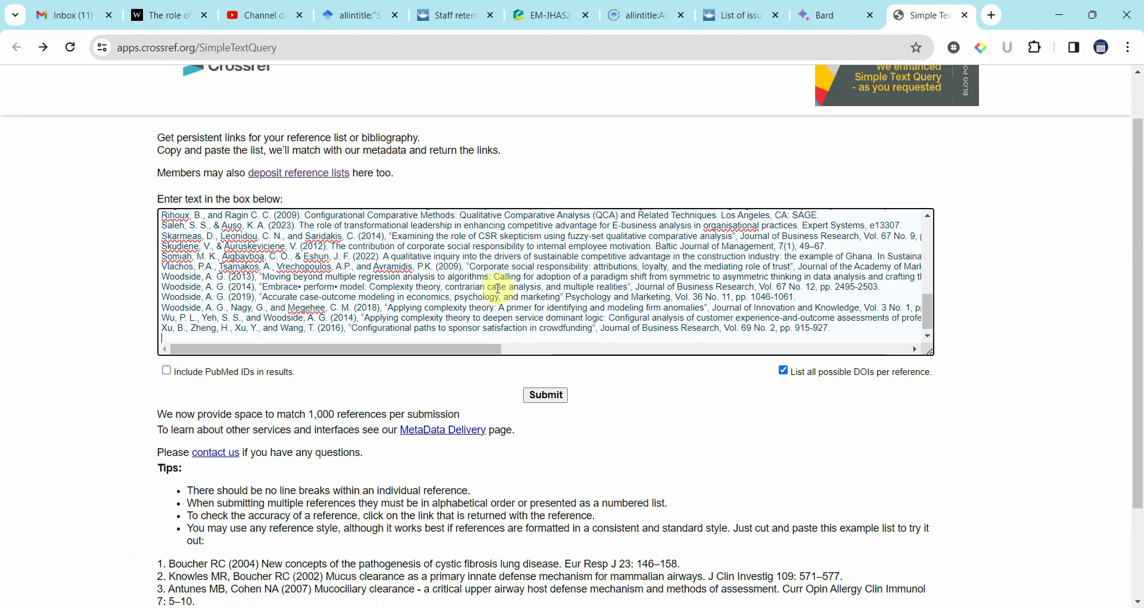
{"action": "scroll", "coordinate": [547, 285], "scroll_direction": "up", "scroll_amount": 5}
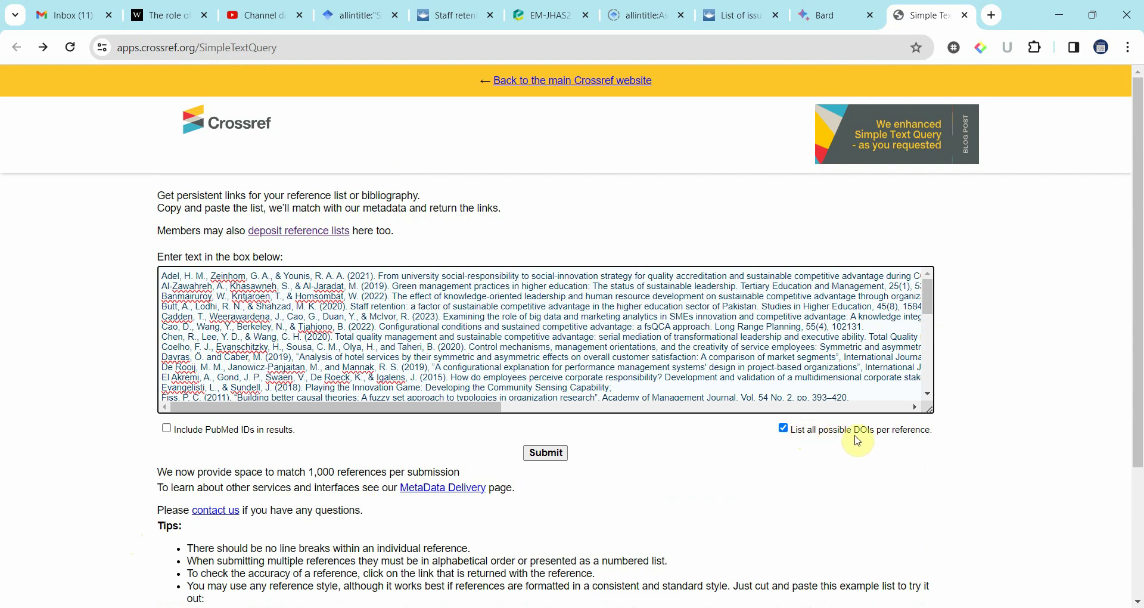
Submit the pasted references for DOI matching and review the returned results.
{"action": "left_click", "coordinate": [547, 456]}
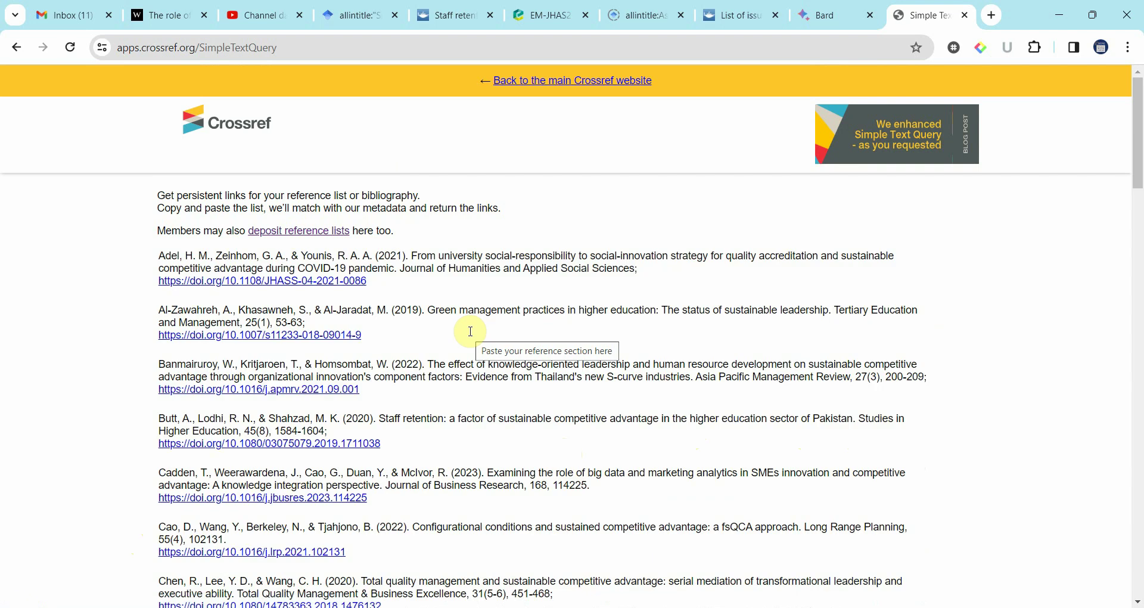
{"action": "scroll", "coordinate": [192, 226], "scroll_direction": "down", "scroll_amount": 8}
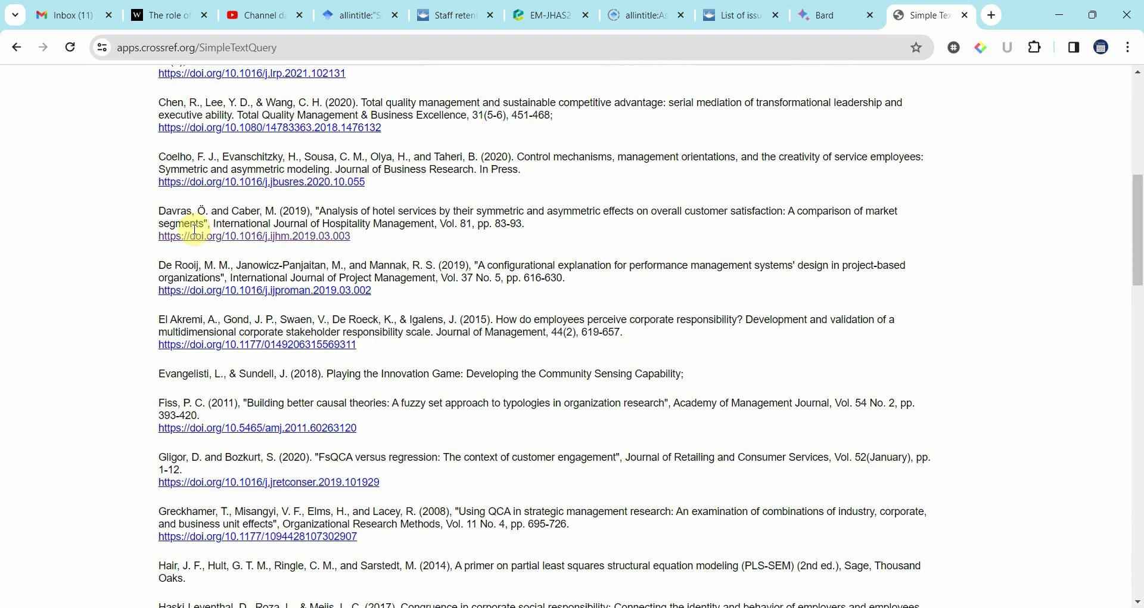
{"action": "scroll", "coordinate": [195, 232], "scroll_direction": "down", "scroll_amount": 20}
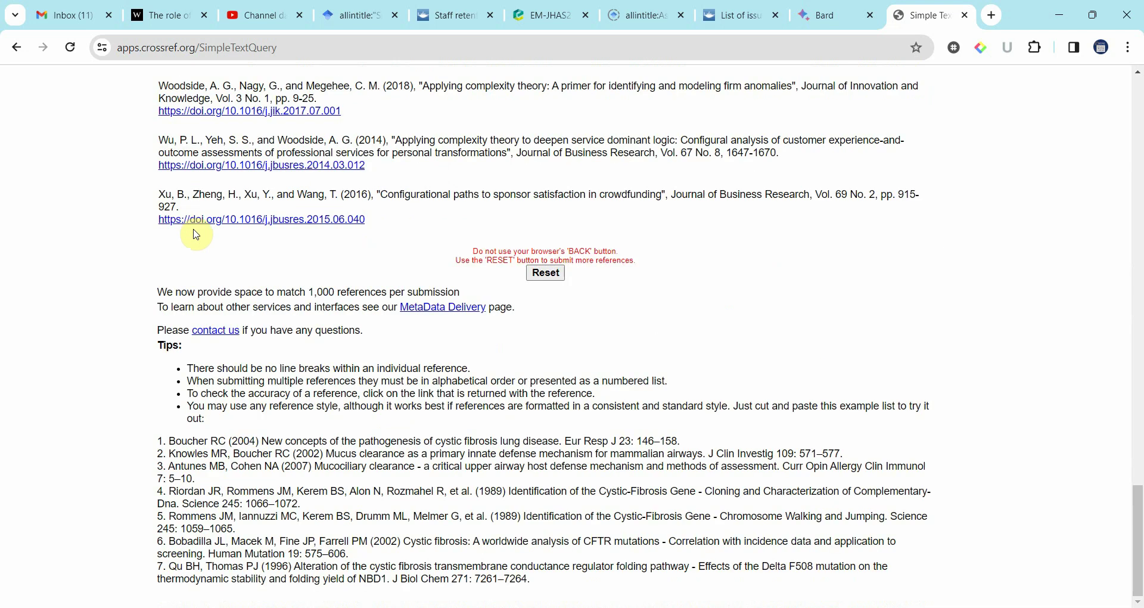
{"action": "scroll", "coordinate": [197, 235], "scroll_direction": "up", "scroll_amount": 5}
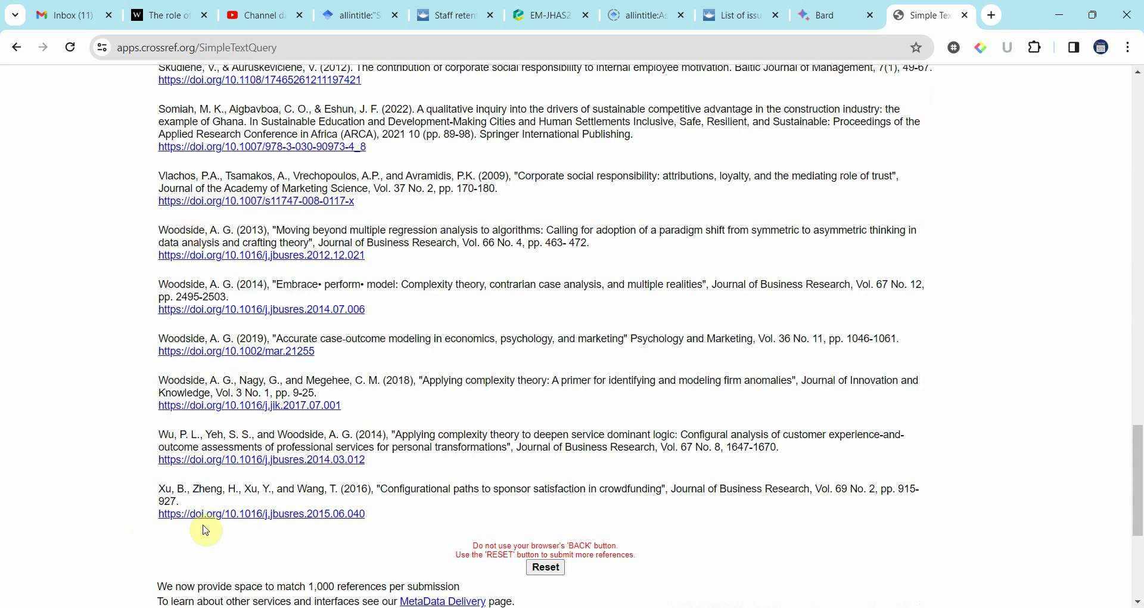
{"action": "scroll", "coordinate": [279, 419], "scroll_direction": "up", "scroll_amount": 1}
{"action": "scroll", "coordinate": [279, 419], "scroll_direction": "up", "scroll_amount": 5}
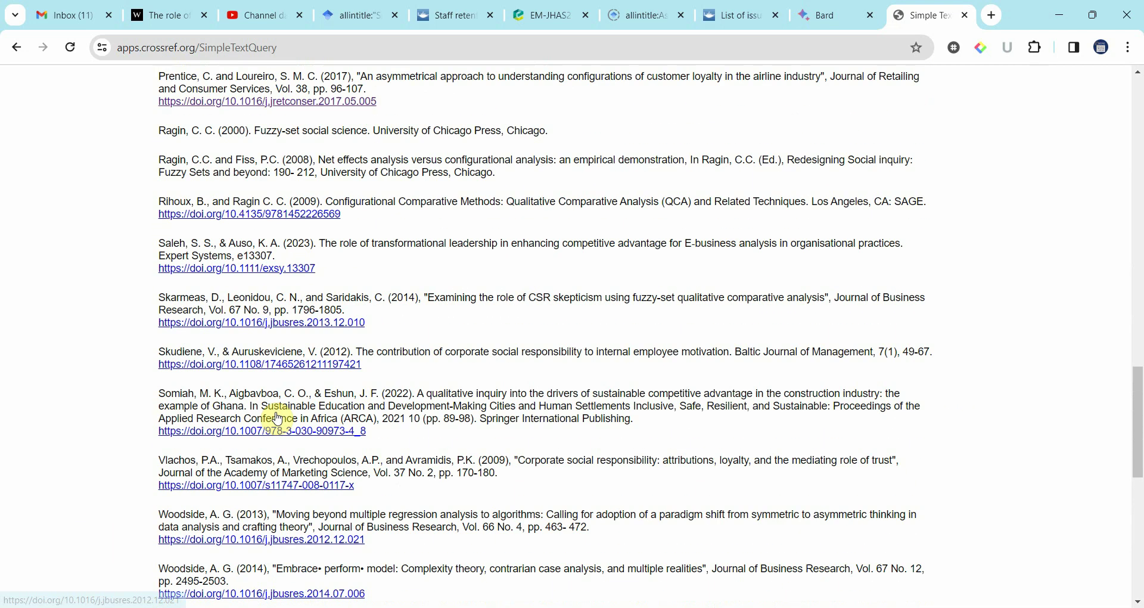
{"action": "scroll", "coordinate": [279, 418], "scroll_direction": "up", "scroll_amount": 17}
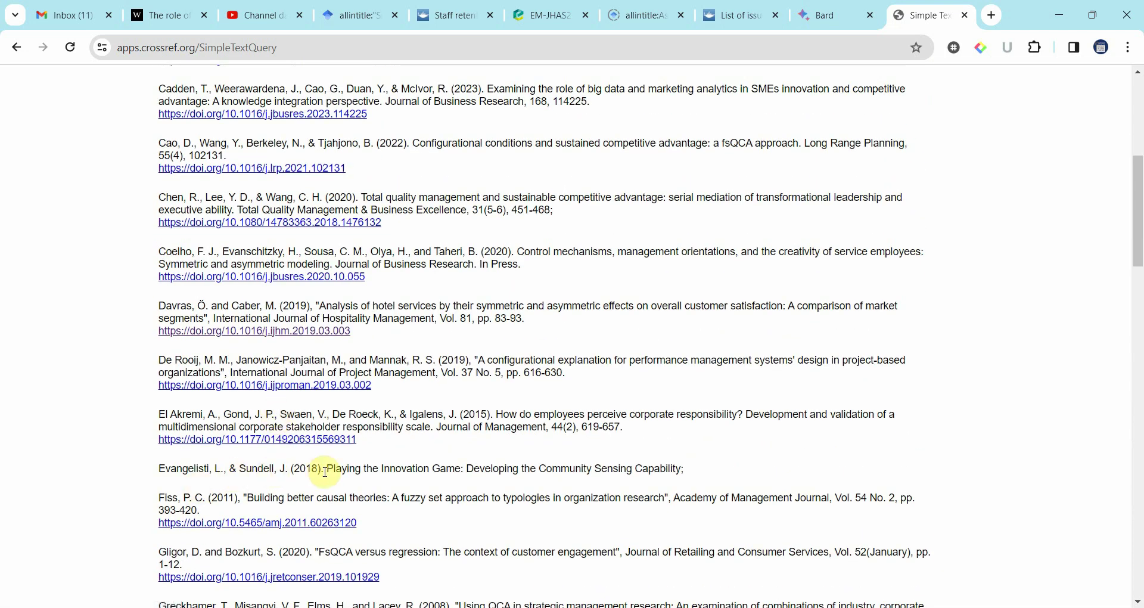
Select the full matched reference list with its DOI links, Adel through Xu.
{"action": "left_click_drag", "start_coordinate": [325, 468], "coordinate": [668, 473]}
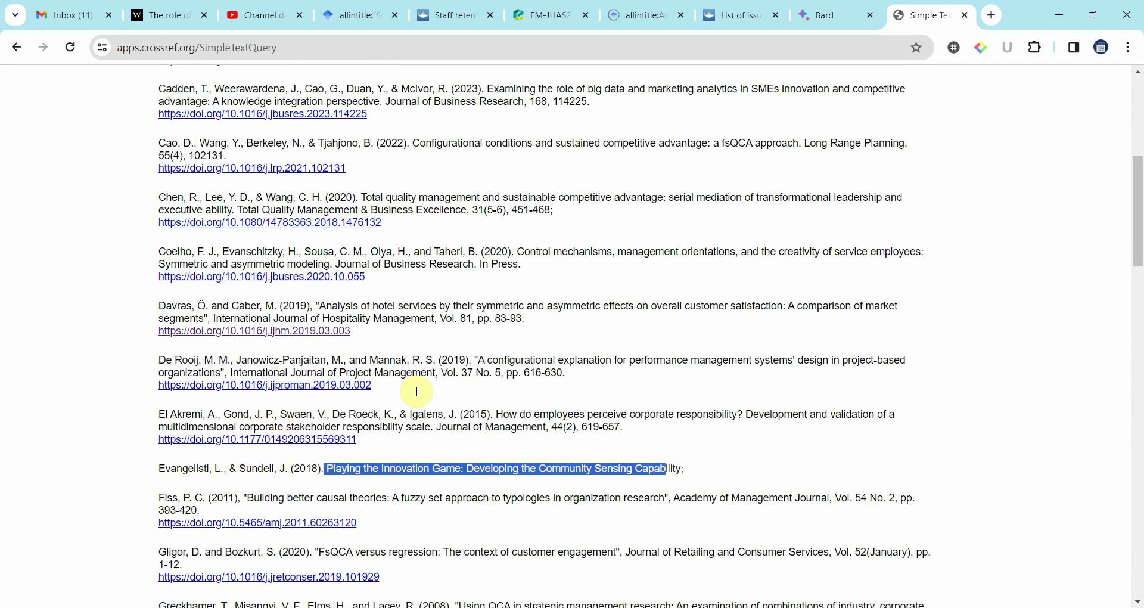
{"action": "scroll", "coordinate": [422, 358], "scroll_direction": "up", "scroll_amount": 5}
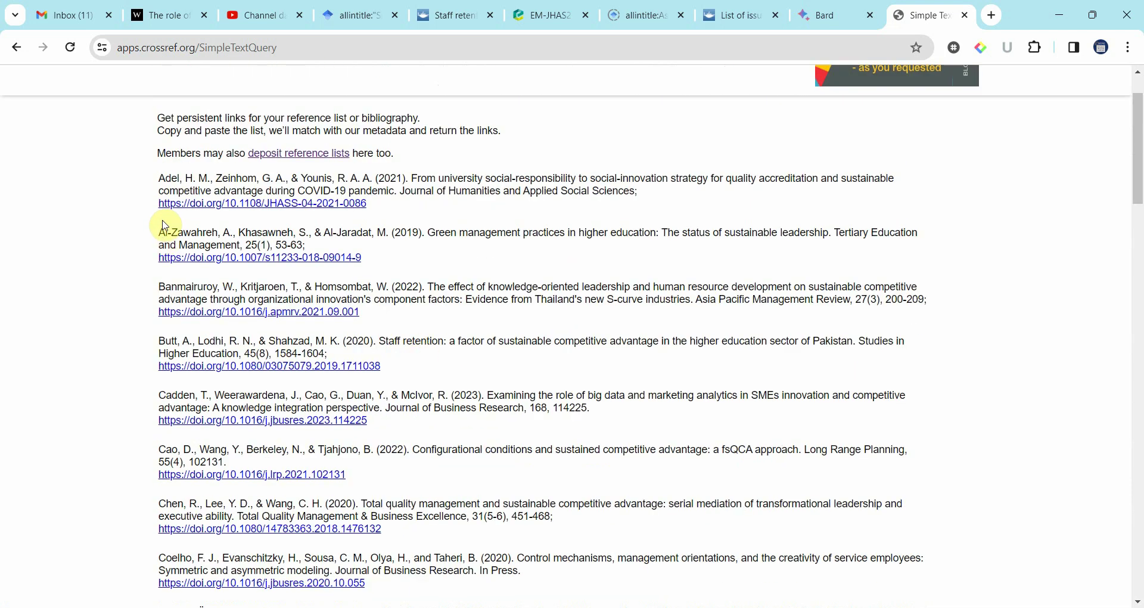
{"action": "left_click_drag", "start_coordinate": [161, 178], "coordinate": [374, 222]}
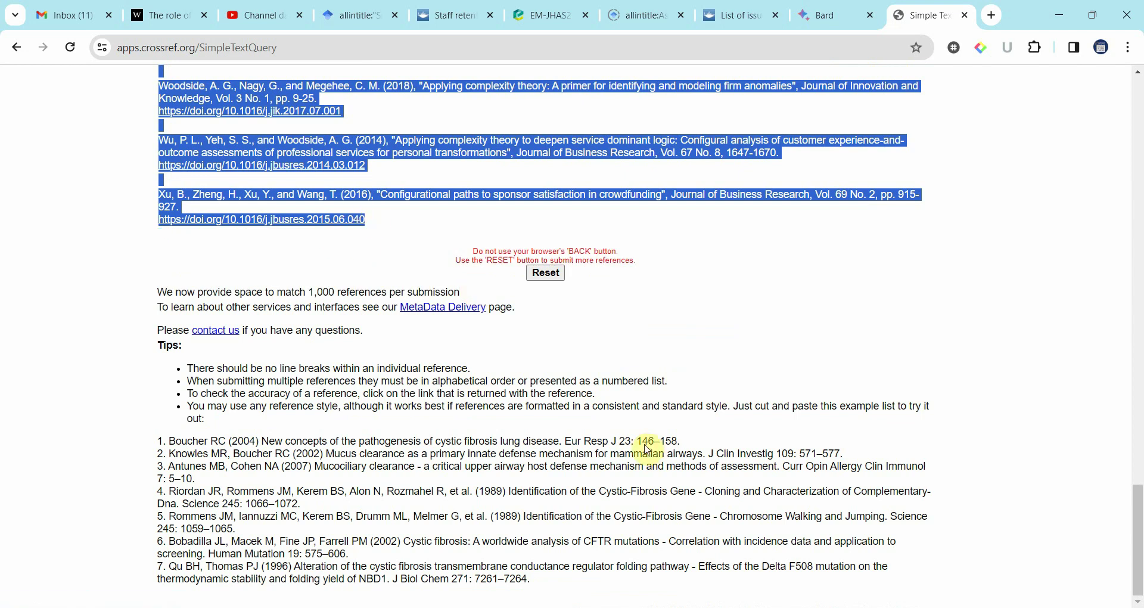
Number the manuscript's original references in Word, then undo the numbering.
{"action": "key", "text": "alt+Tab"}
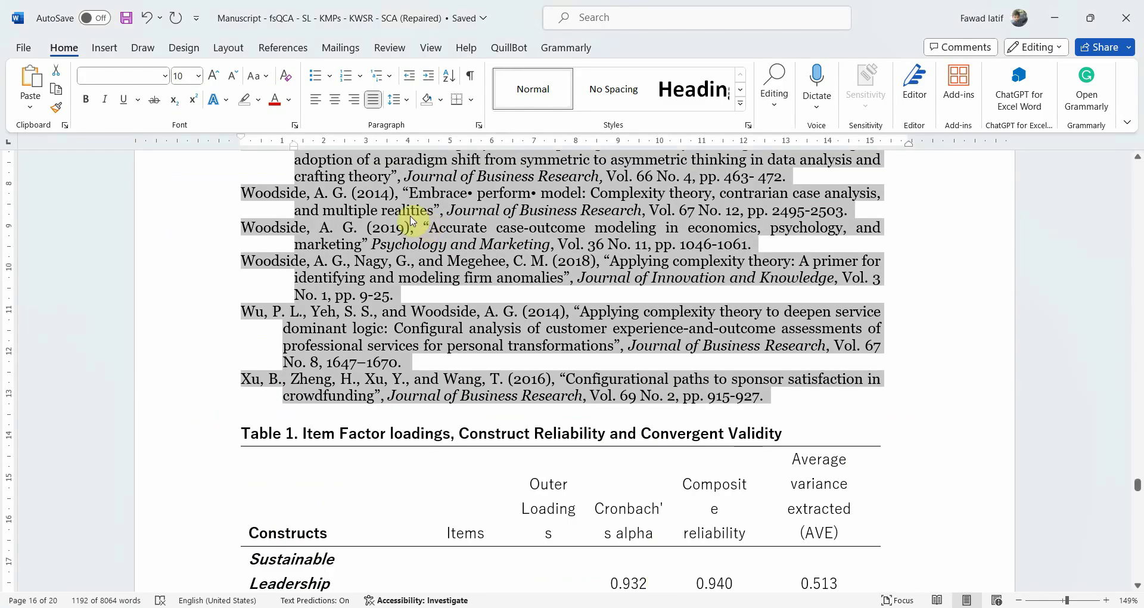
{"action": "left_click", "coordinate": [344, 82]}
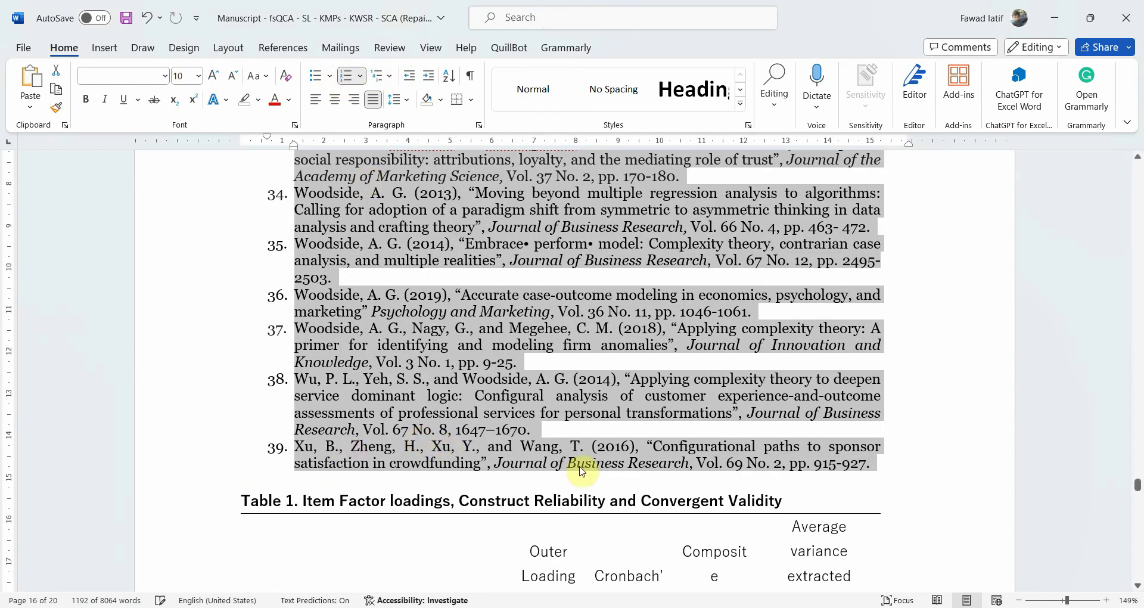
{"action": "left_click", "coordinate": [582, 471]}
{"action": "key", "text": "ctrl+z"}
Place the cursor on the blank page after the figures.
{"action": "scroll", "coordinate": [709, 459], "scroll_direction": "down", "scroll_amount": 12}
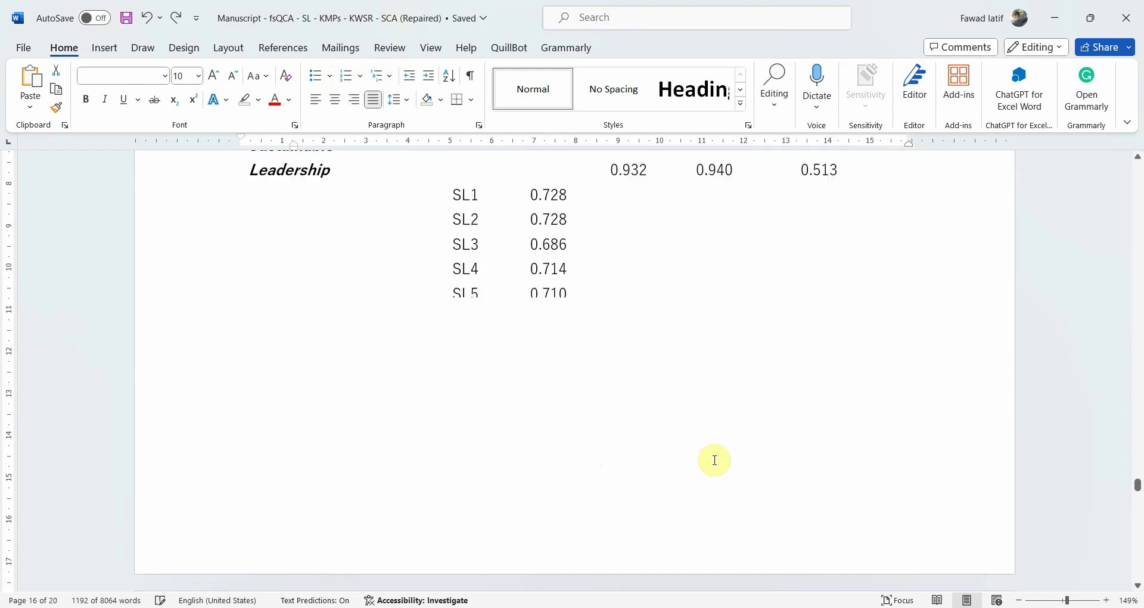
{"action": "scroll", "coordinate": [714, 459], "scroll_direction": "down", "scroll_amount": 15}
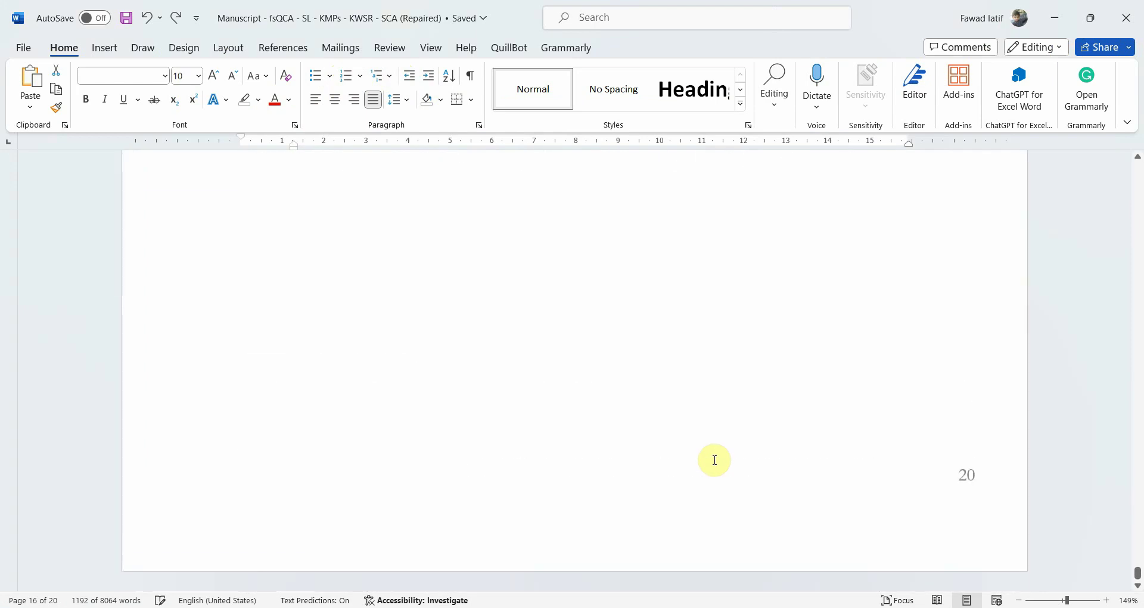
{"action": "left_click", "coordinate": [468, 311]}
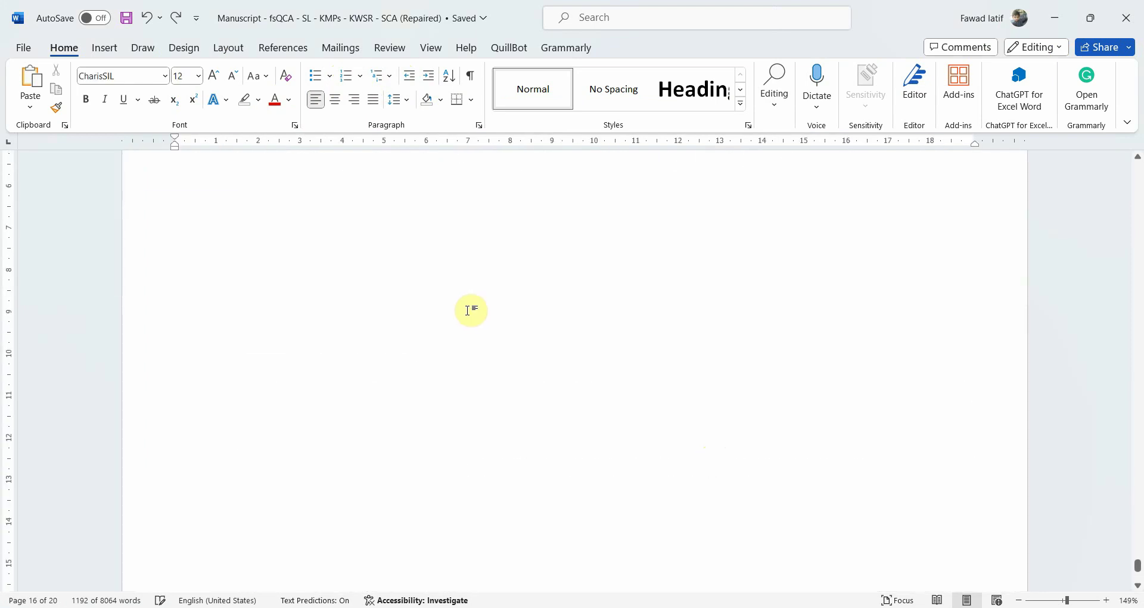
{"action": "scroll", "coordinate": [468, 310], "scroll_direction": "up", "scroll_amount": 2}
Paste the Crossref references with DOI links and select them up to the Adel entry.
{"action": "key", "text": "BackSpace"}
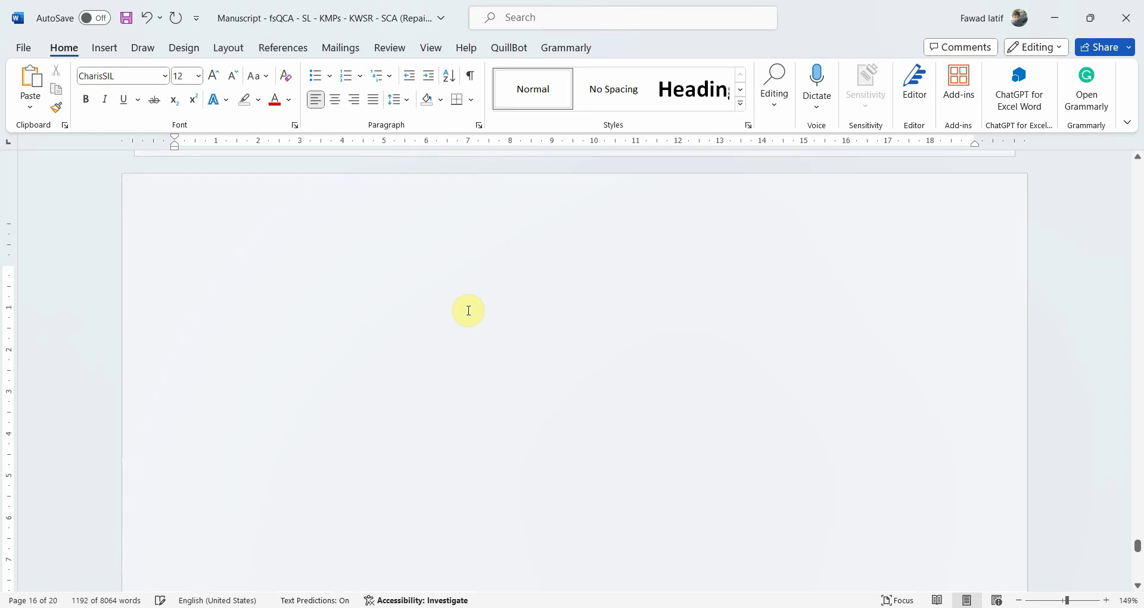
{"action": "key", "text": "shift+Up"}
{"action": "key", "text": "shift+Up"}
{"action": "key", "text": "shift+Up"}
{"action": "key", "text": "shift+Up"}
{"action": "key", "text": "shift+Up"}
{"action": "key", "text": "shift+Up"}
{"action": "key", "text": "shift+Up"}
{"action": "key", "text": "shift+Up"}
{"action": "key", "text": "shift+Up"}
{"action": "key", "text": "shift+Up"}
{"action": "key", "text": "shift+Up"}
{"action": "key", "text": "shift+Up"}
{"action": "key", "text": "shift+Up"}
{"action": "key", "text": "shift+Up"}
{"action": "key", "text": "shift+Up"}
{"action": "key", "text": "shift+Up"}
{"action": "key", "text": "shift+Up"}
{"action": "key", "text": "shift+Up"}
{"action": "key", "text": "shift+Up"}
{"action": "key", "text": "shift+Up"}
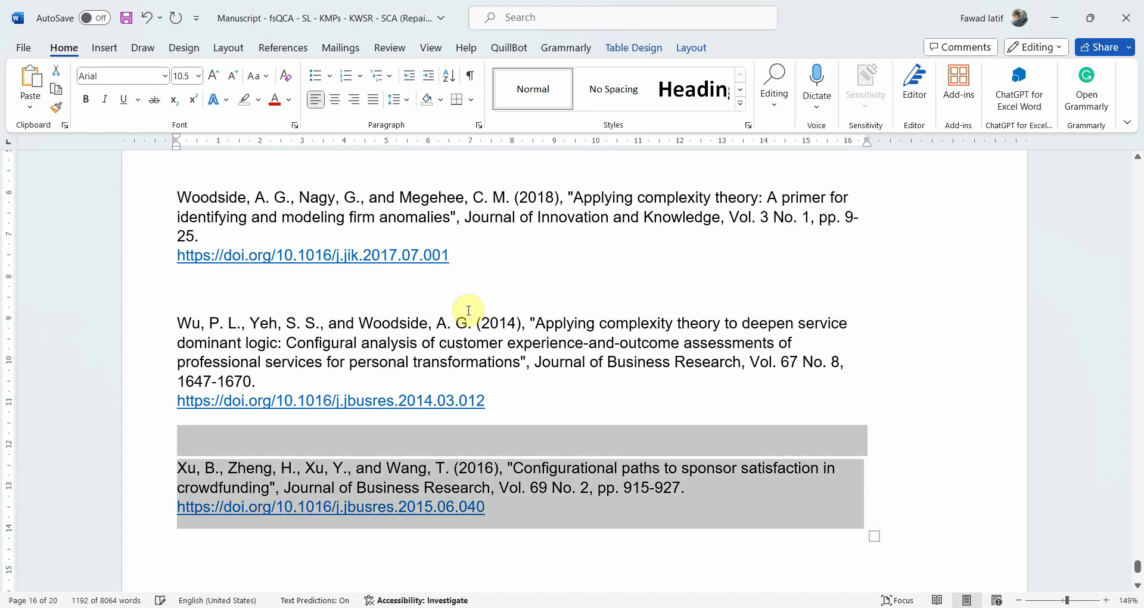
{"action": "key", "text": "shift+Up"}
{"action": "key", "text": "shift+Up"}
{"action": "key", "text": "shift+Up"}
{"action": "key", "text": "shift+Up"}
{"action": "key", "text": "shift+Up"}
{"action": "key", "text": "shift+Up"}
{"action": "key", "text": "shift+Up"}
{"action": "key", "text": "shift+Up"}
{"action": "key", "text": "shift+Up"}
{"action": "key", "text": "shift+Up"}
{"action": "key", "text": "shift+Up"}
{"action": "key", "text": "shift+Up"}
{"action": "key", "text": "shift+Up"}
{"action": "key", "text": "shift+Up"}
{"action": "key", "text": "shift+Up"}
{"action": "key", "text": "shift+Up"}
{"action": "key", "text": "shift+Up"}
{"action": "key", "text": "shift+Up"}
{"action": "key", "text": "shift+Up"}
{"action": "key", "text": "shift+Up"}
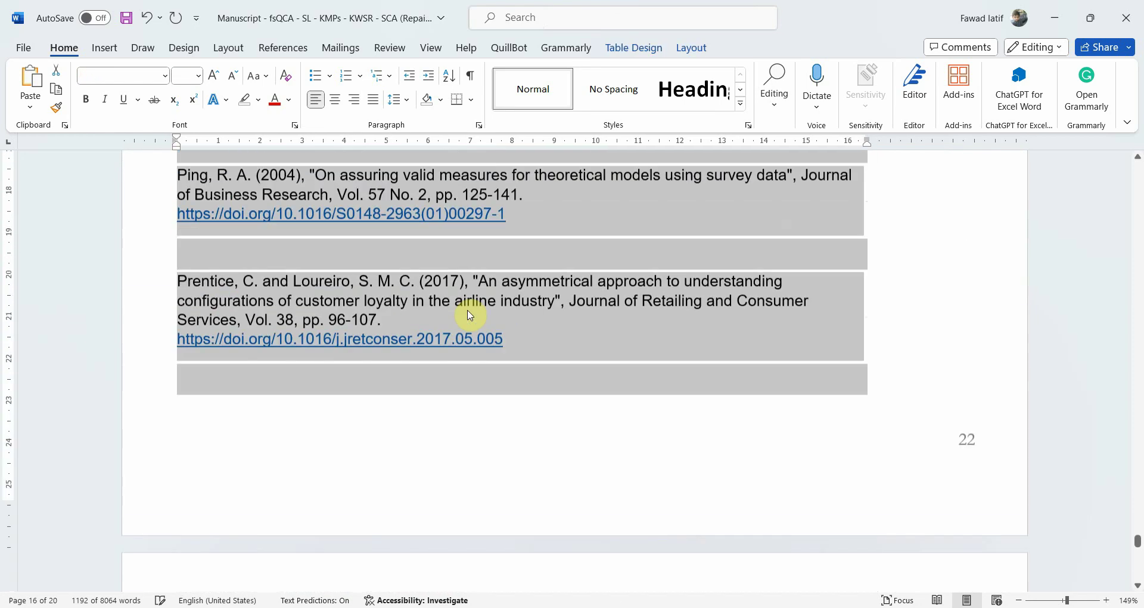
{"action": "key", "text": "shift+Up"}
{"action": "key", "text": "shift+Up"}
{"action": "key", "text": "shift+Up"}
{"action": "key", "text": "shift+Up"}
{"action": "key", "text": "shift+Up"}
{"action": "key", "text": "shift+Up"}
{"action": "key", "text": "shift+Up"}
{"action": "key", "text": "shift+Up"}
{"action": "key", "text": "shift+Up"}
{"action": "key", "text": "shift+Up"}
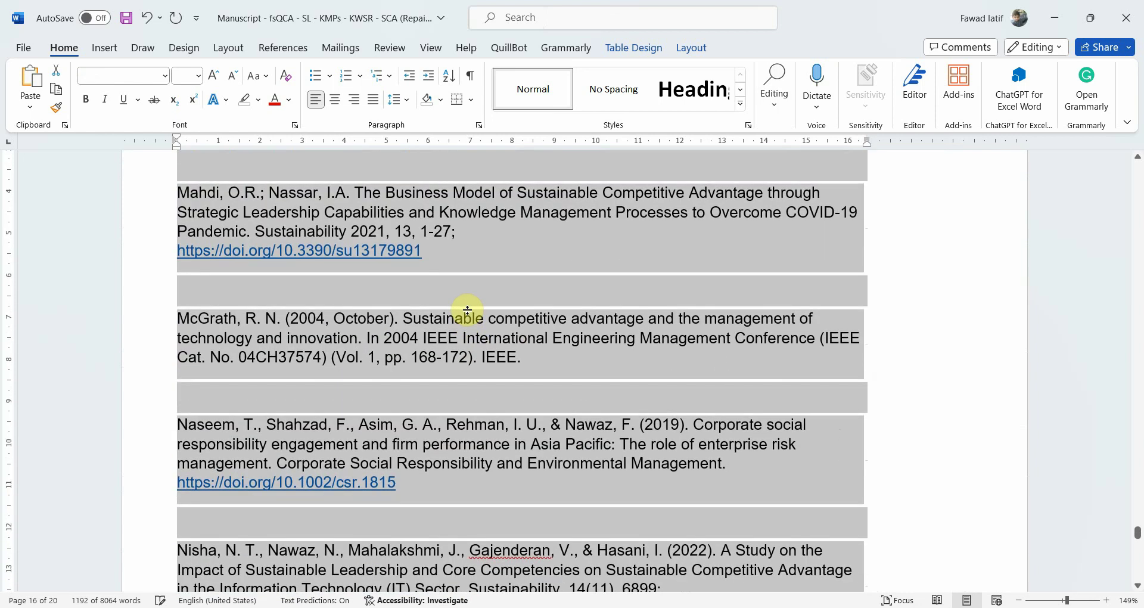
{"action": "key", "text": "shift+Up"}
{"action": "key", "text": "shift+Up"}
{"action": "key", "text": "shift+Up"}
{"action": "key", "text": "shift+Up"}
{"action": "key", "text": "shift+Up"}
{"action": "key", "text": "shift+Up"}
{"action": "key", "text": "shift+Up"}
{"action": "key", "text": "shift+Up"}
{"action": "key", "text": "shift+Up"}
{"action": "key", "text": "shift+Up"}
{"action": "key", "text": "shift+Up"}
{"action": "key", "text": "shift+Up"}
{"action": "key", "text": "shift+Up"}
{"action": "key", "text": "shift+Up"}
{"action": "key", "text": "shift+Up"}
{"action": "key", "text": "shift+Up"}
{"action": "key", "text": "shift+Up"}
{"action": "key", "text": "shift+Up"}
{"action": "key", "text": "shift+Up"}
{"action": "key", "text": "shift+Up"}
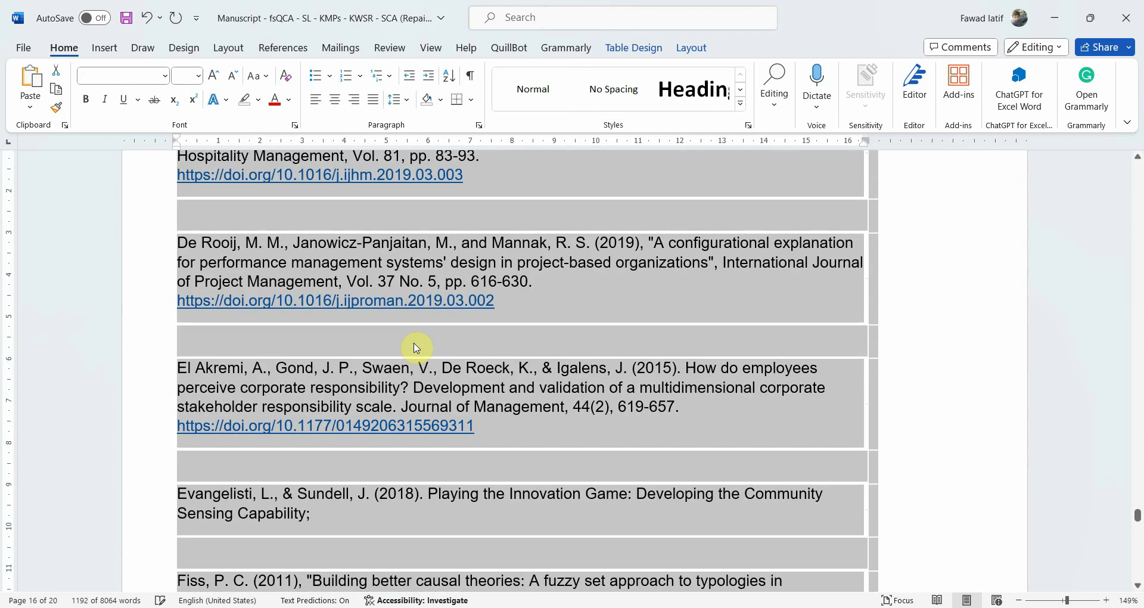
{"action": "scroll", "coordinate": [417, 348], "scroll_direction": "up", "scroll_amount": 3}
{"action": "scroll", "coordinate": [416, 339], "scroll_direction": "down", "scroll_amount": 6}
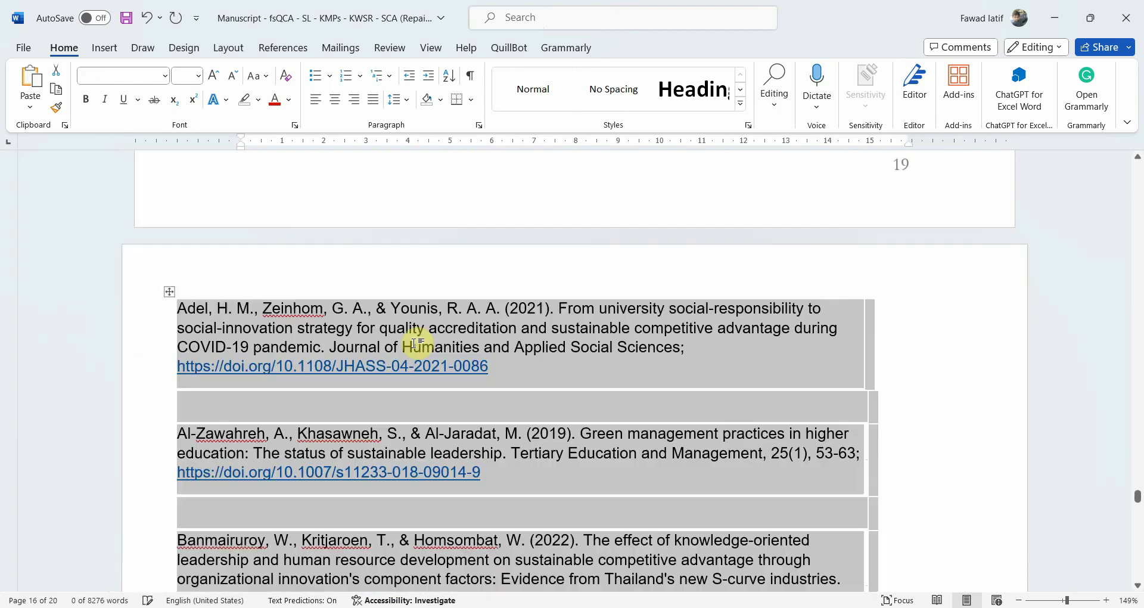
{"action": "left_click", "coordinate": [344, 76]}
{"action": "scroll", "coordinate": [400, 408], "scroll_direction": "down", "scroll_amount": 20}
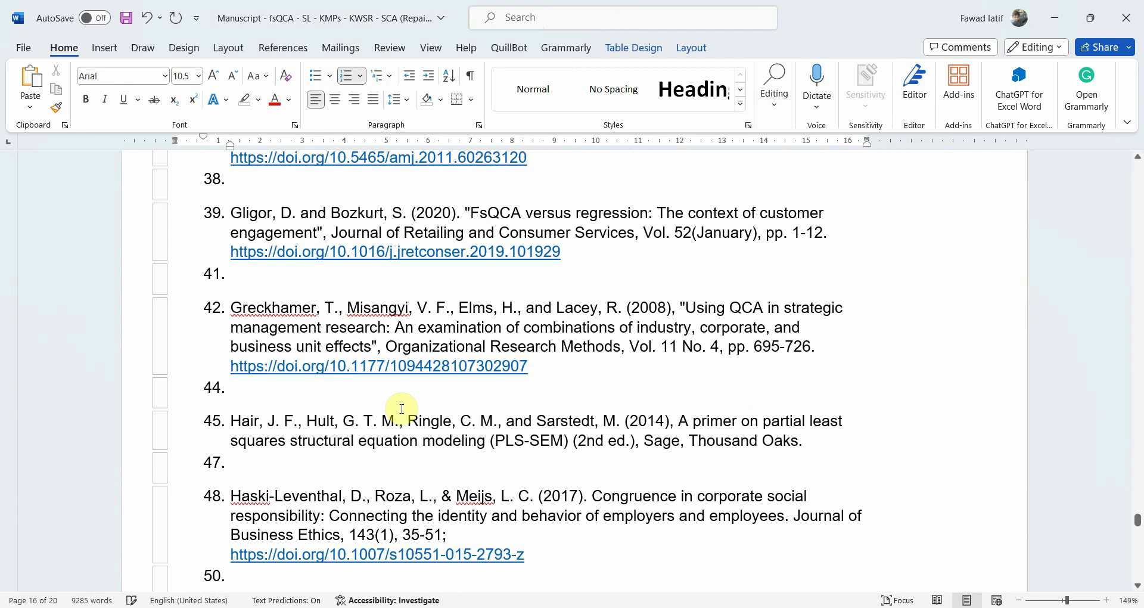
{"action": "scroll", "coordinate": [402, 408], "scroll_direction": "down", "scroll_amount": 3}
{"action": "scroll", "coordinate": [229, 354], "scroll_direction": "down", "scroll_amount": 18}
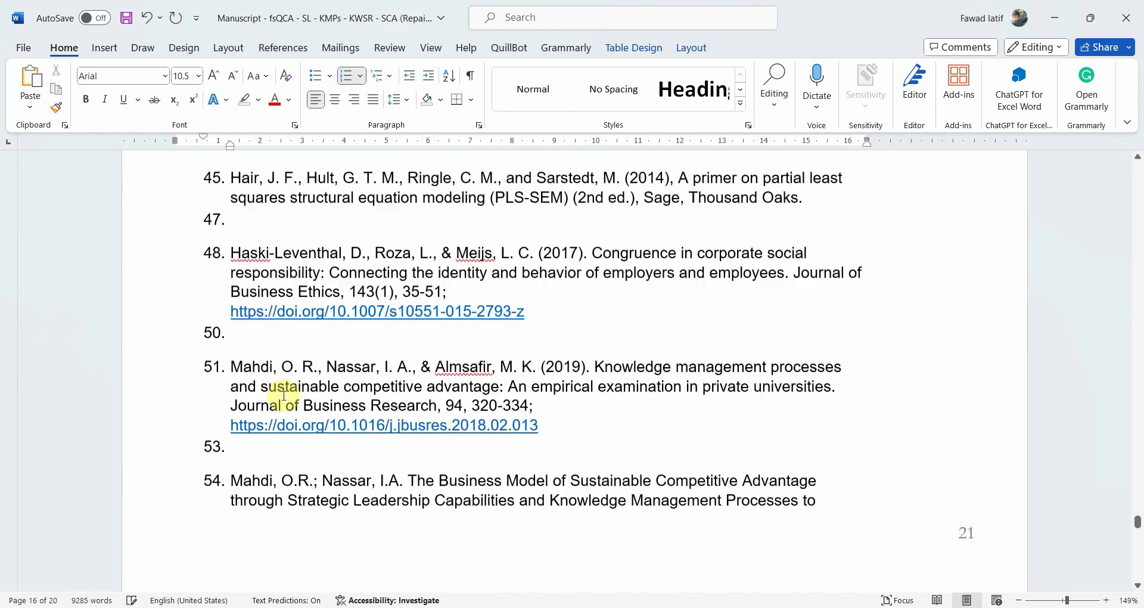
{"action": "scroll", "coordinate": [283, 396], "scroll_direction": "down", "scroll_amount": 20}
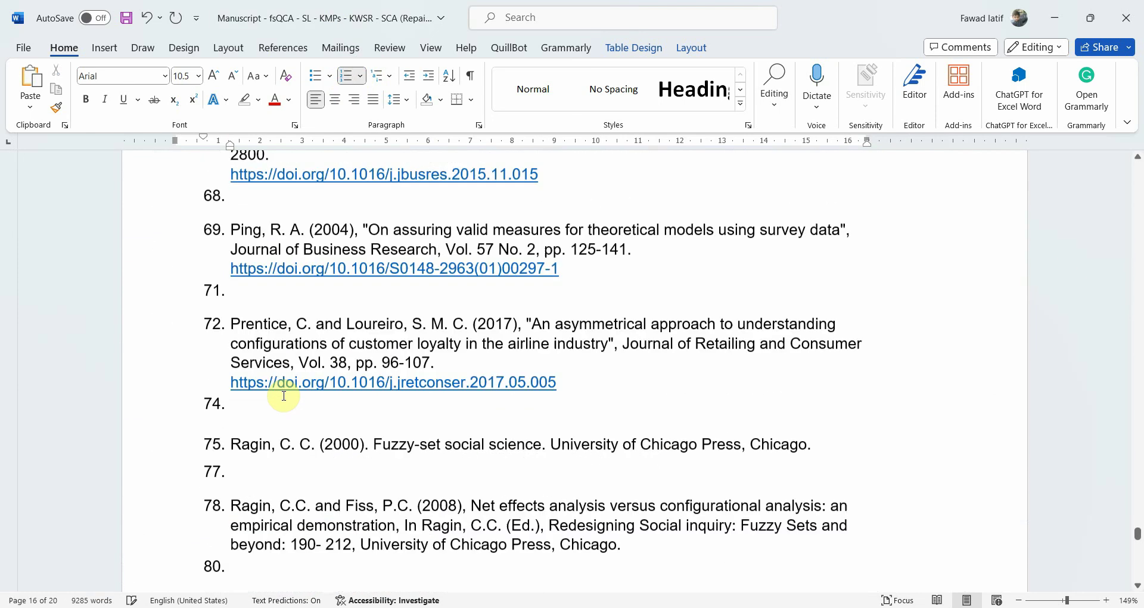
{"action": "scroll", "coordinate": [283, 396], "scroll_direction": "down", "scroll_amount": 20}
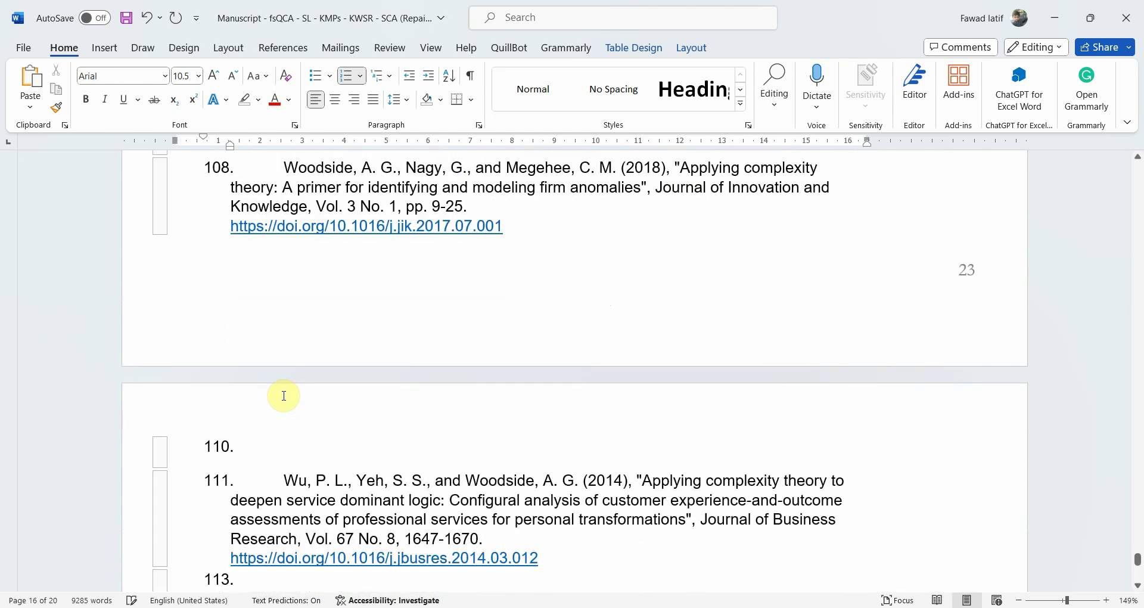
{"action": "key", "text": "ctrl+z"}
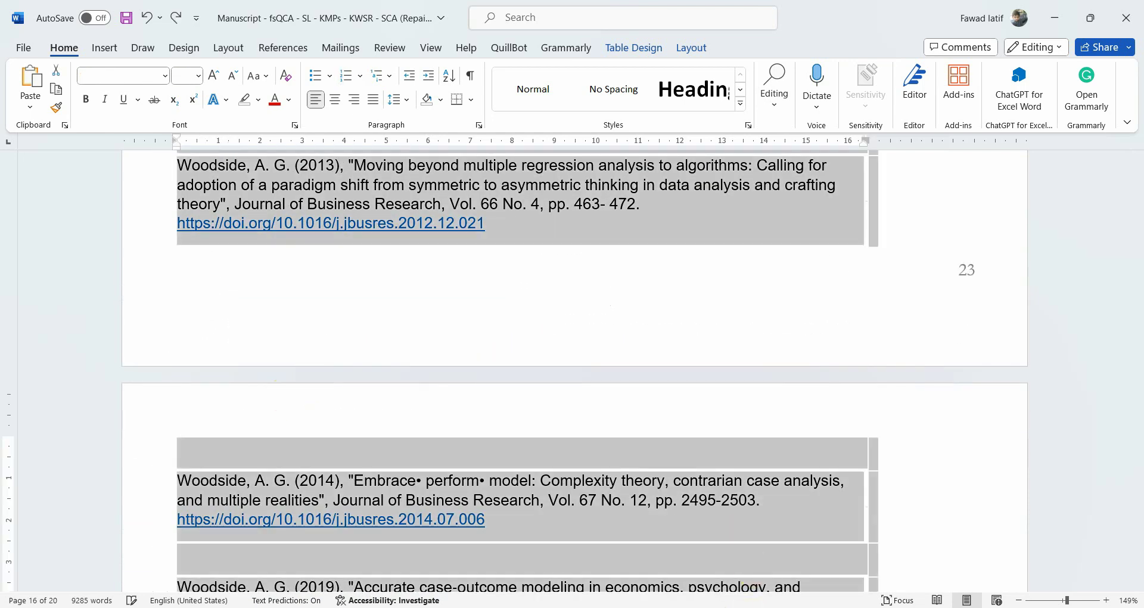
Return to the Crossref results and scroll up to the Adel entry.
{"action": "key", "text": "alt+Tab"}
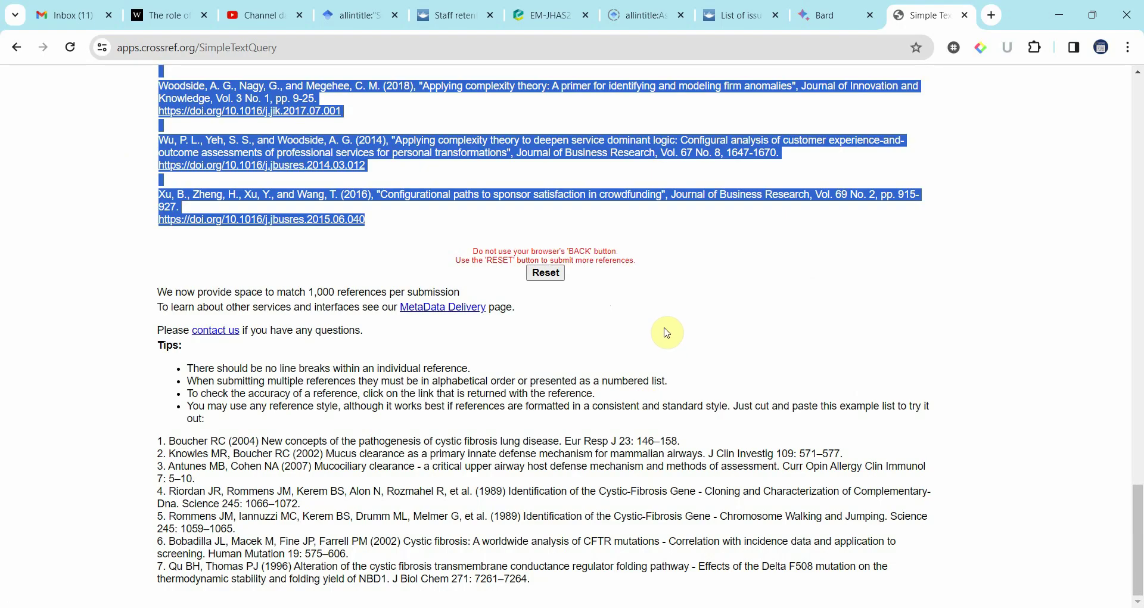
{"action": "scroll", "coordinate": [668, 332], "scroll_direction": "up", "scroll_amount": 5}
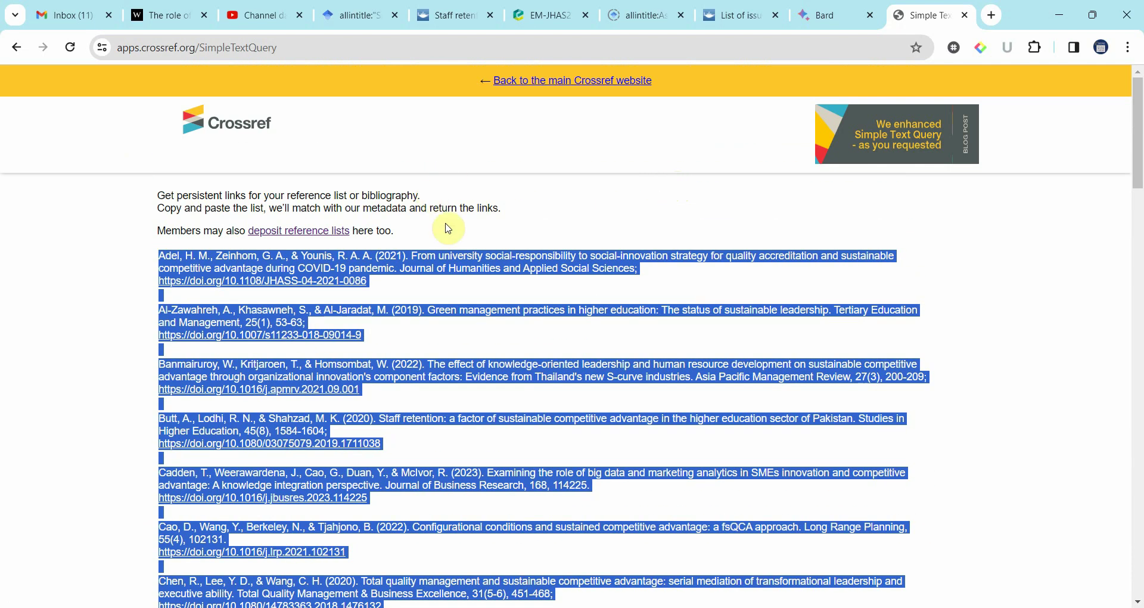